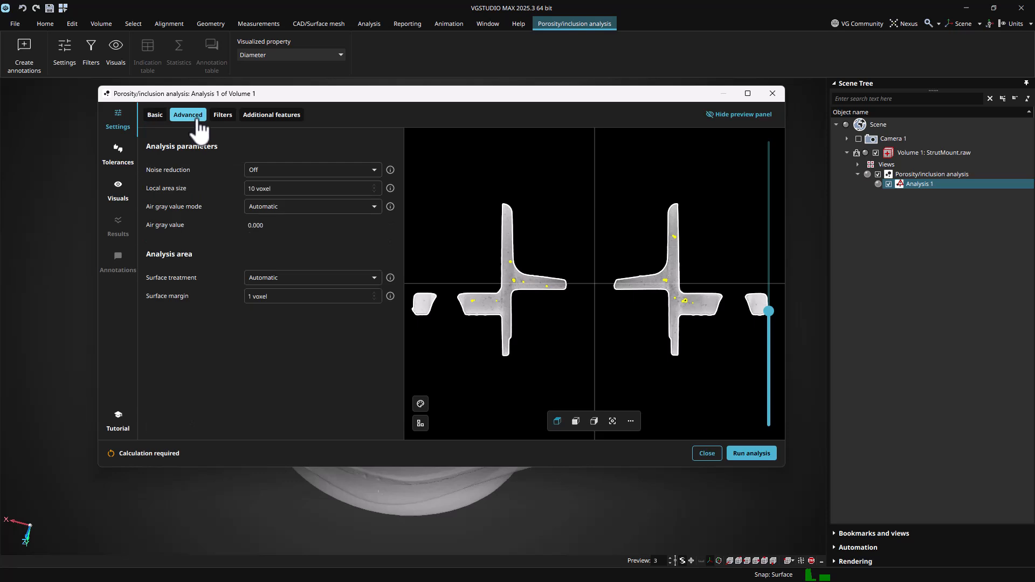
# Review the Filters and Additional features settings of the porosity analysis and return to the Basic settings
pyautogui.click(223, 116)
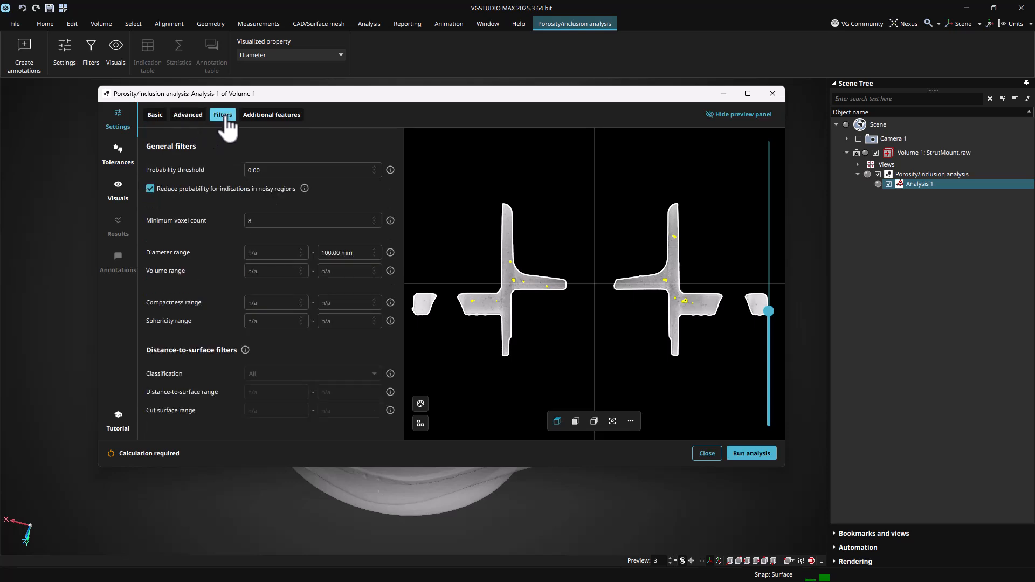
pyautogui.click(265, 117)
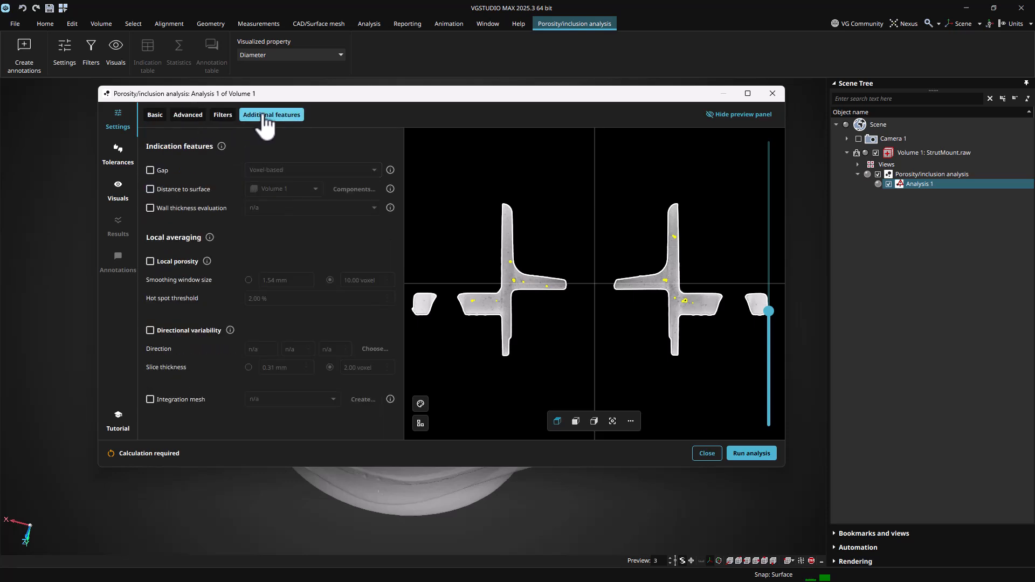
pyautogui.click(160, 116)
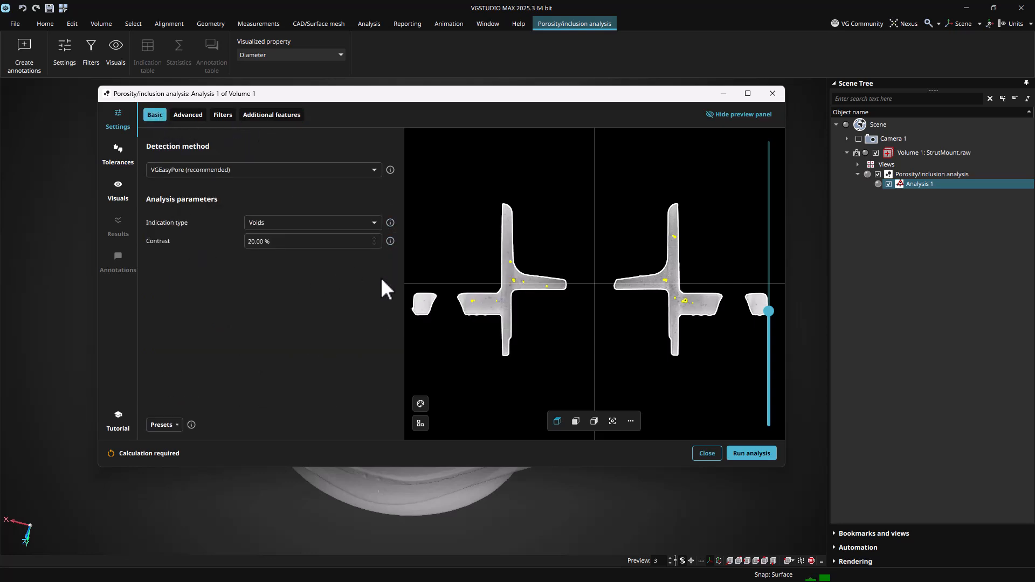
# Zoom into the preview slice and move to a different region of the part using the navigator
pyautogui.moveTo(391, 241)
pyautogui.scroll(4, 526, 277)
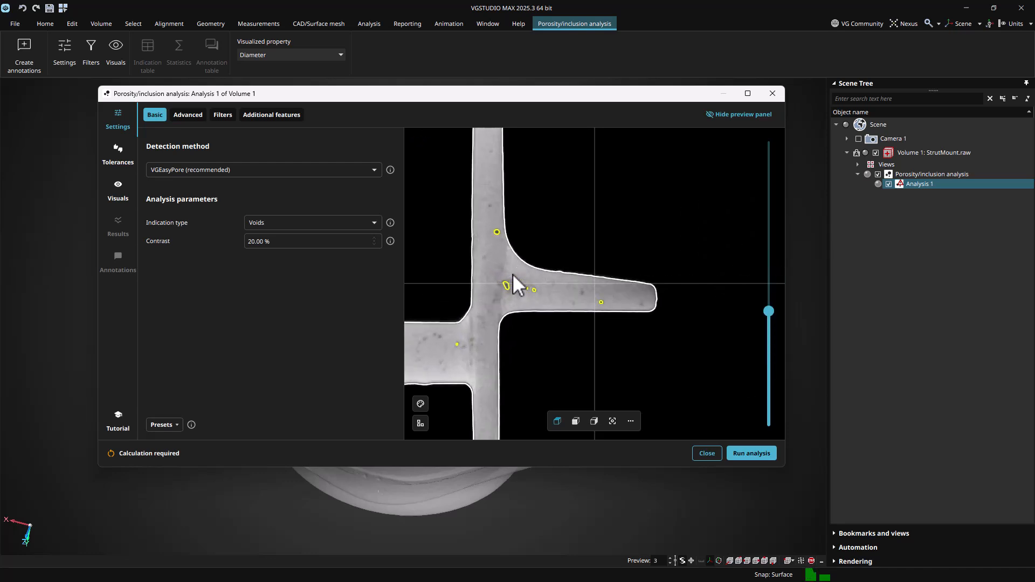
pyautogui.click(575, 421)
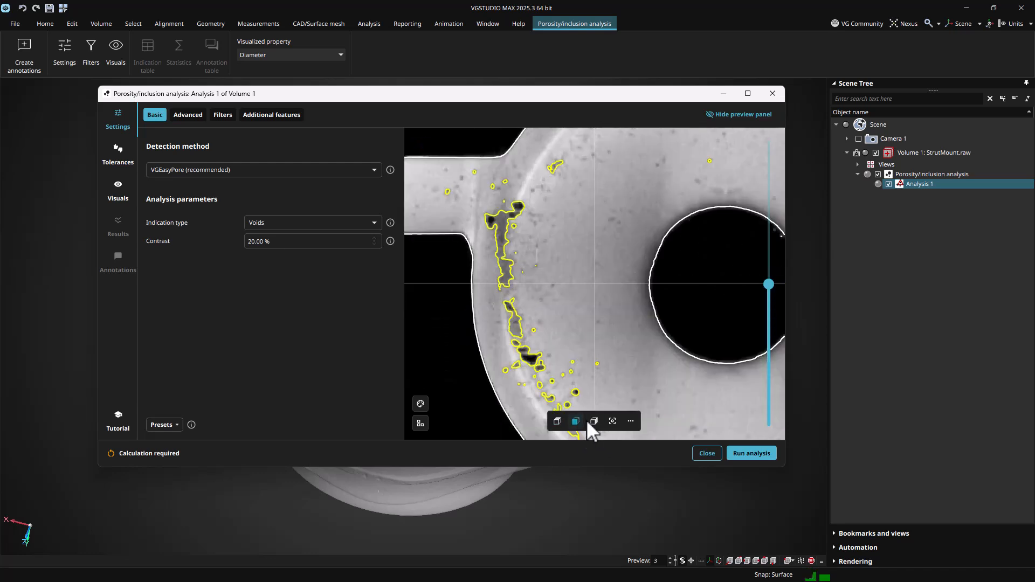
pyautogui.click(420, 423)
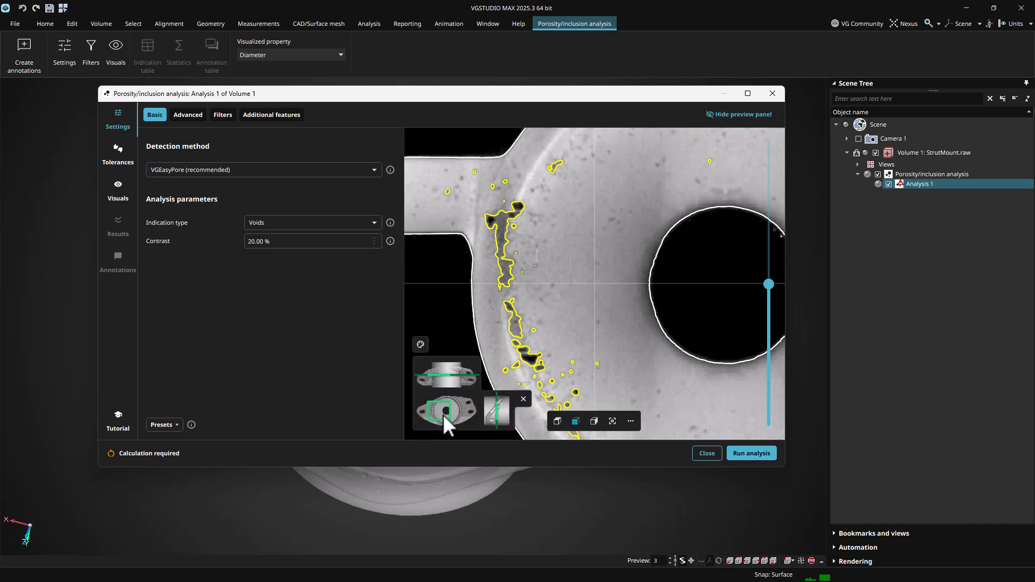
pyautogui.click(442, 414)
pyautogui.moveTo(445, 415); pyautogui.dragTo(454, 416)
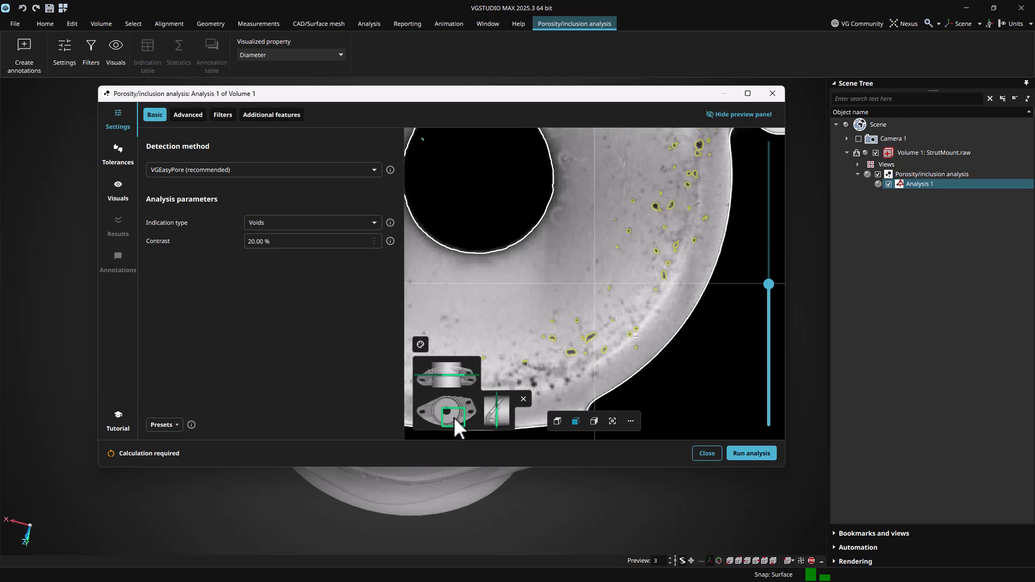
# Switch the scene to a four-viewport layout and reposition the analysis dialog with its preview panel shown
pyautogui.click(748, 116)
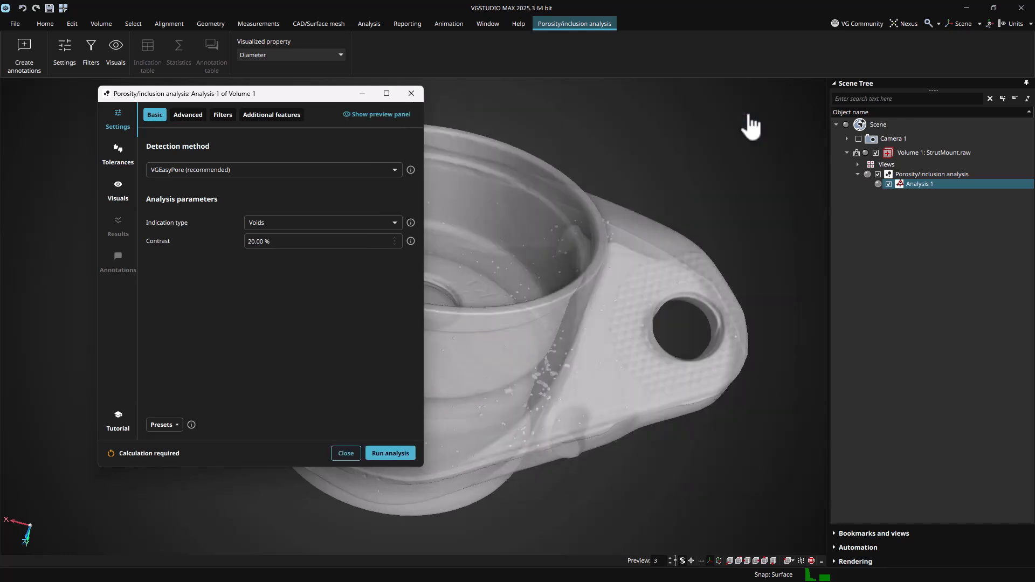
pyautogui.click(822, 562)
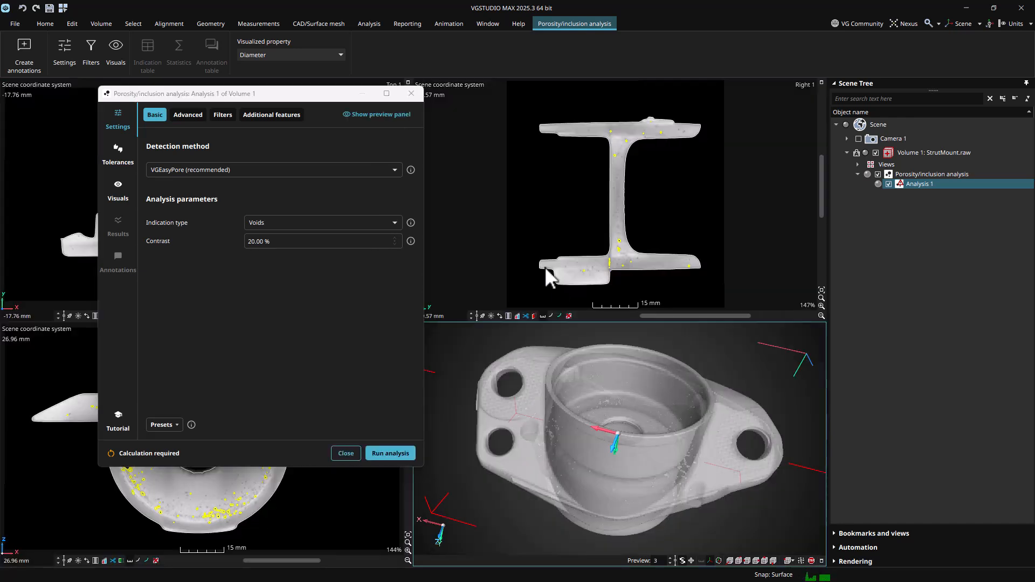
pyautogui.moveTo(381, 98); pyautogui.dragTo(675, 184)
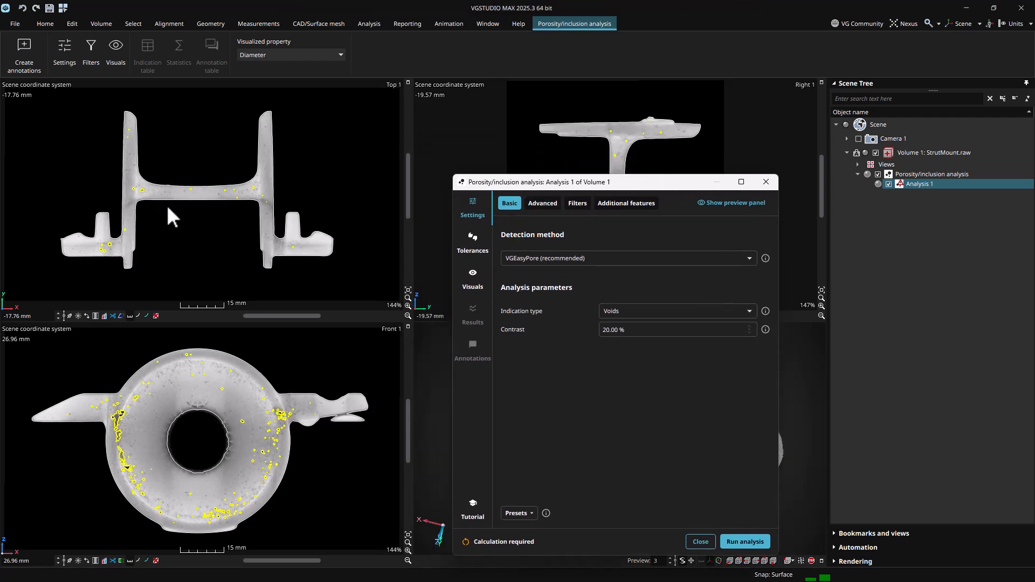
pyautogui.moveTo(493, 185); pyautogui.dragTo(190, 124)
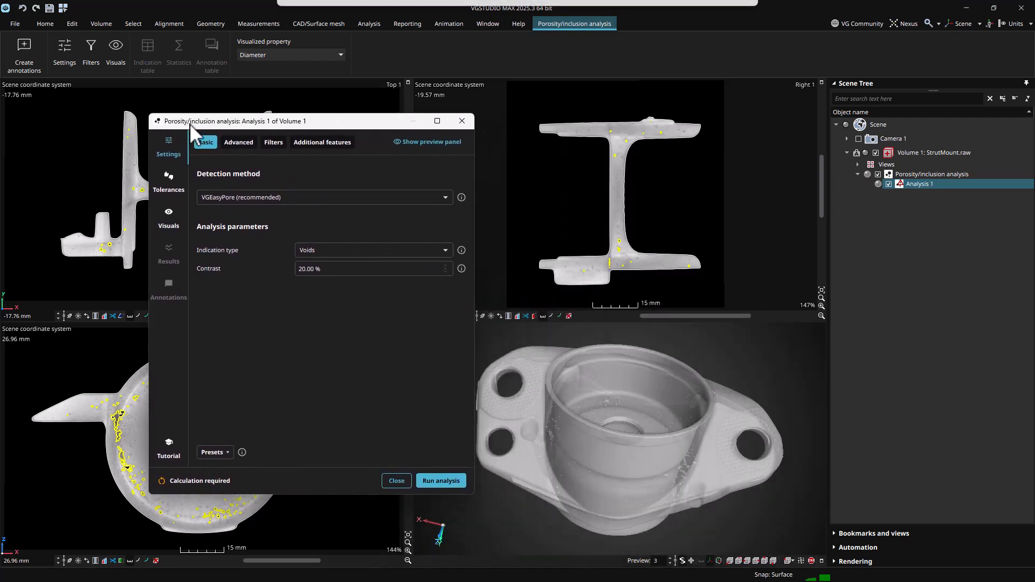
pyautogui.click(421, 143)
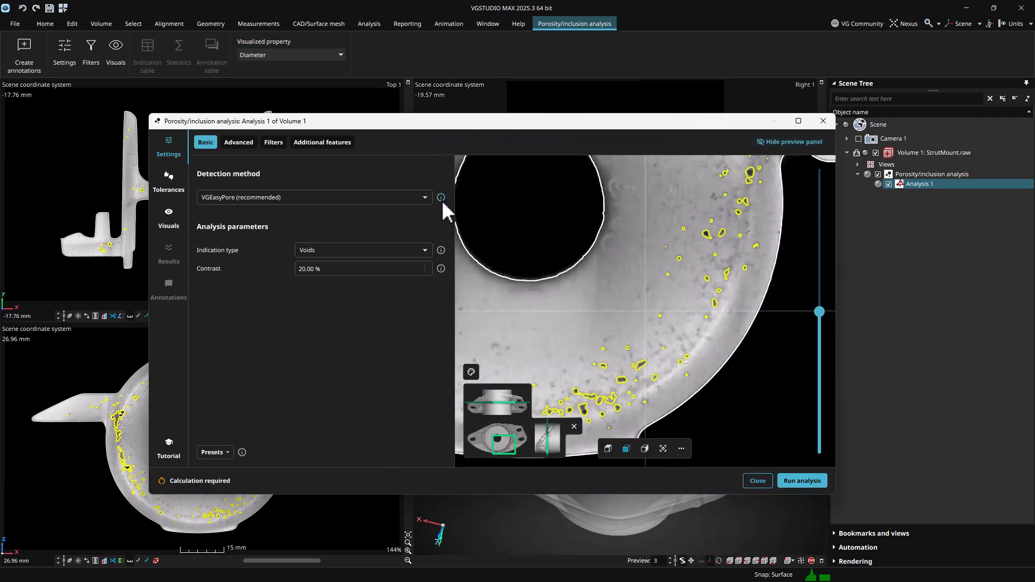
# Review the available detection methods and run the analysis with VGEasyPore (recommended)
pyautogui.moveTo(441, 200)
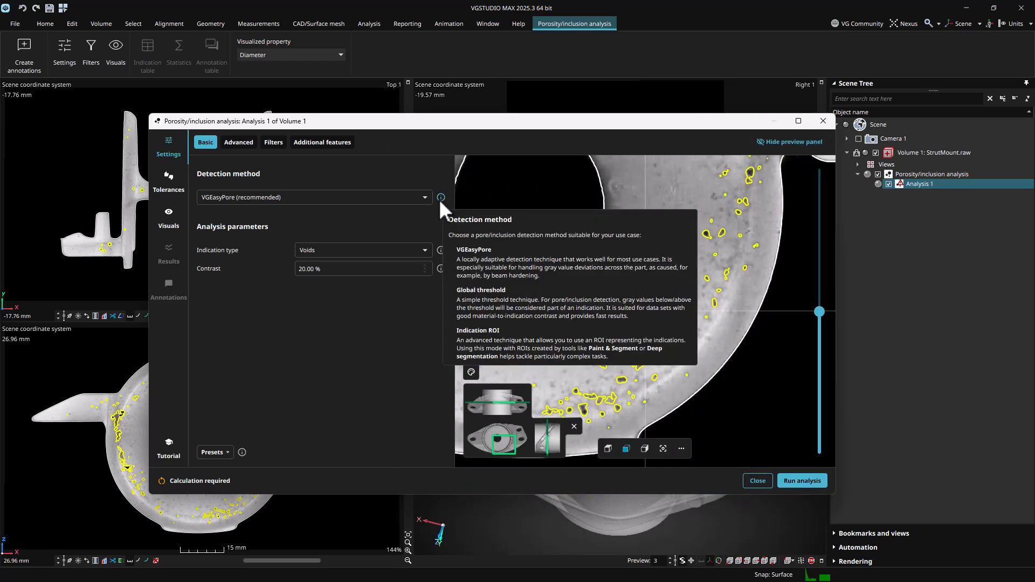
pyautogui.click(423, 199)
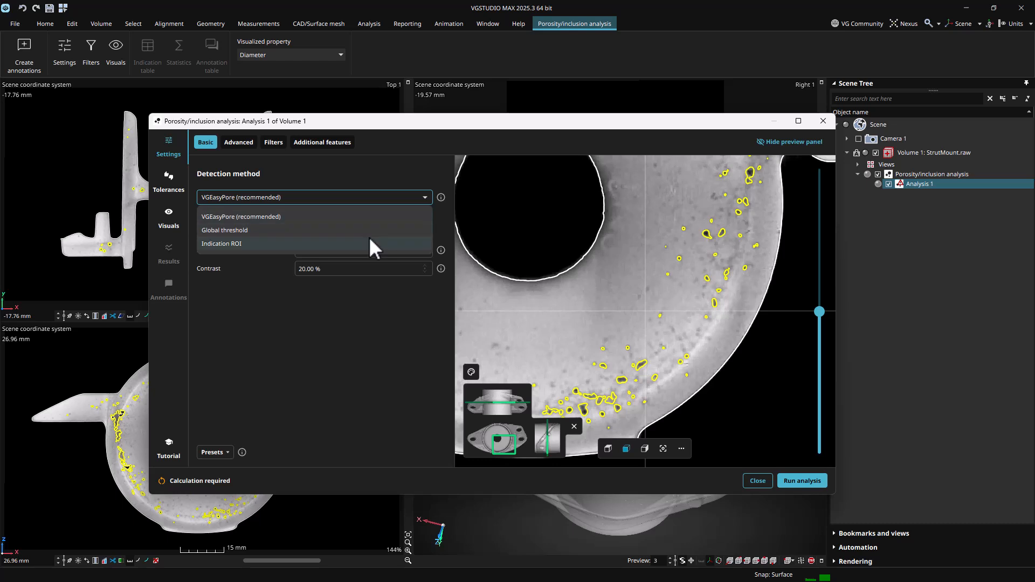
pyautogui.click(386, 316)
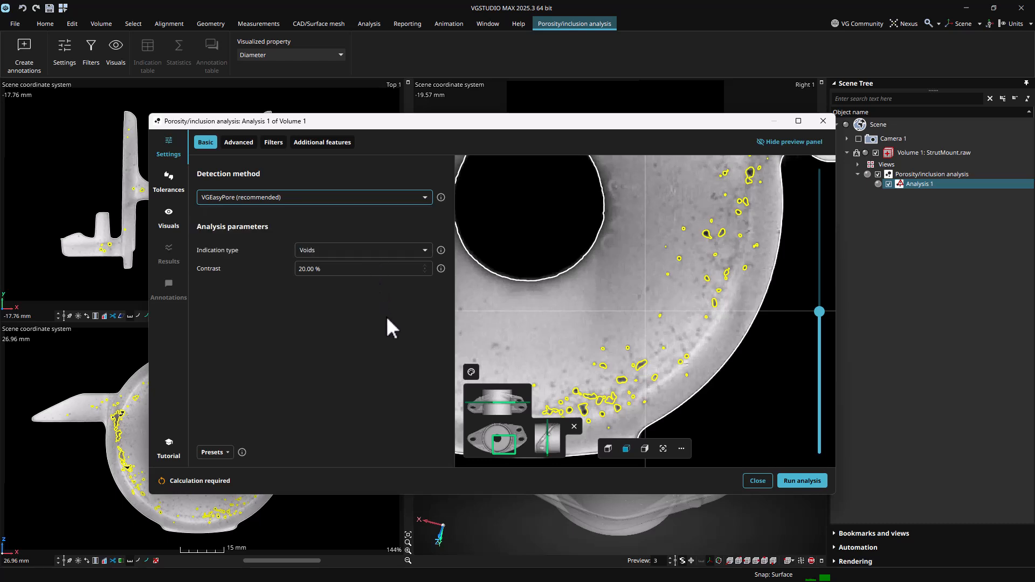
pyautogui.click(808, 477)
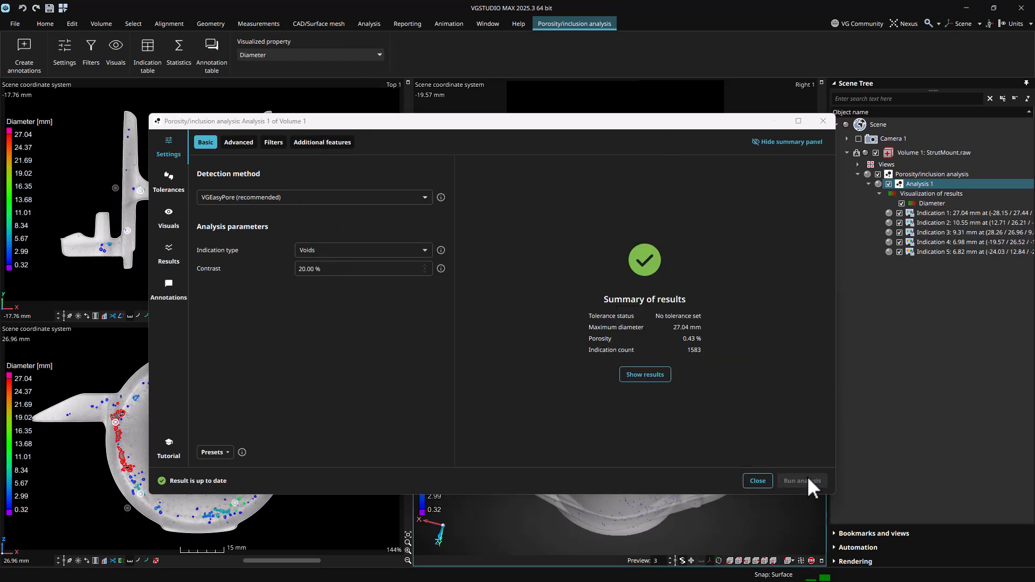
# Create a new analysis preset named Custom
pyautogui.click(226, 452)
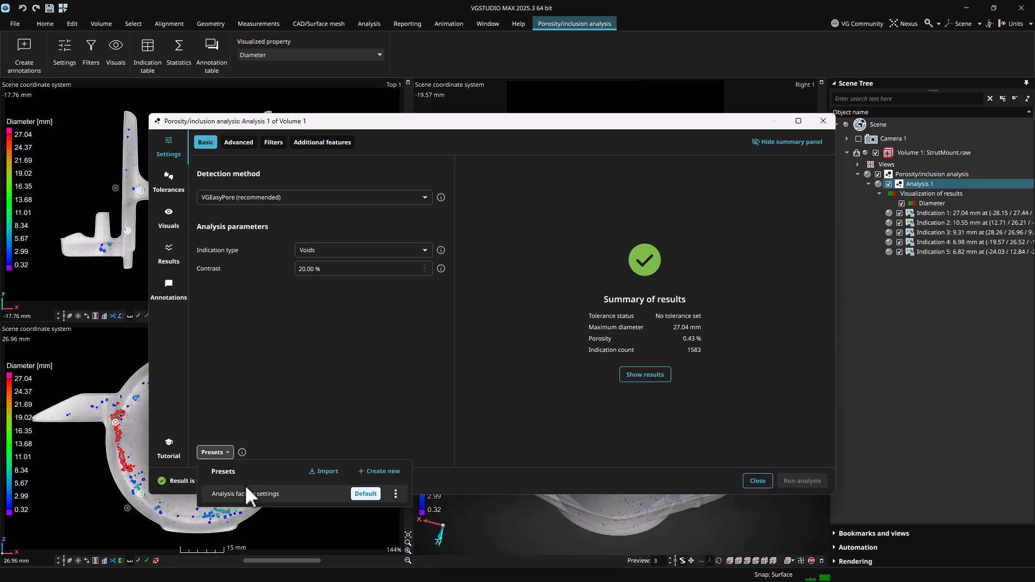
pyautogui.click(381, 474)
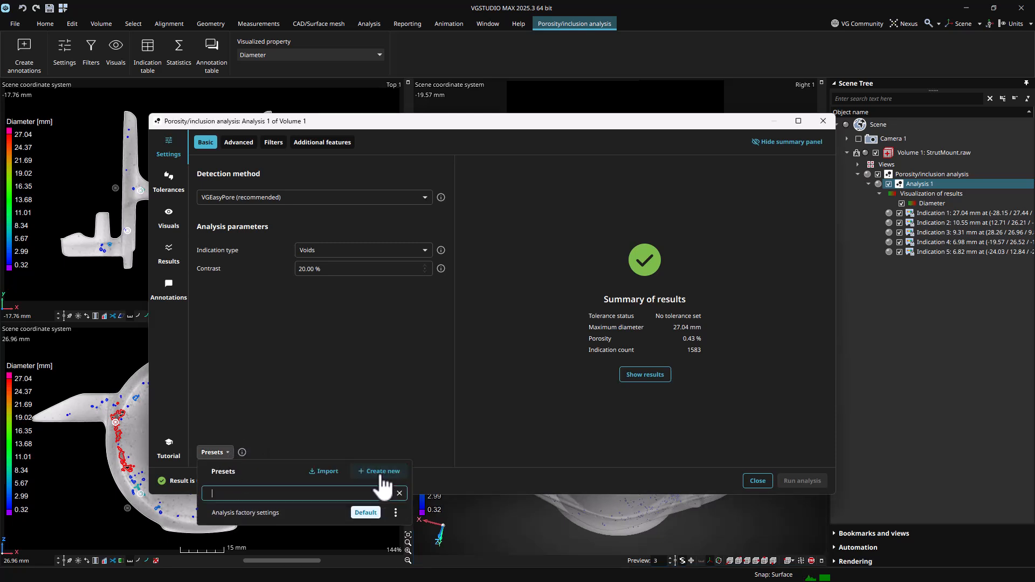
pyautogui.write('Custom')
pyautogui.press('Return')
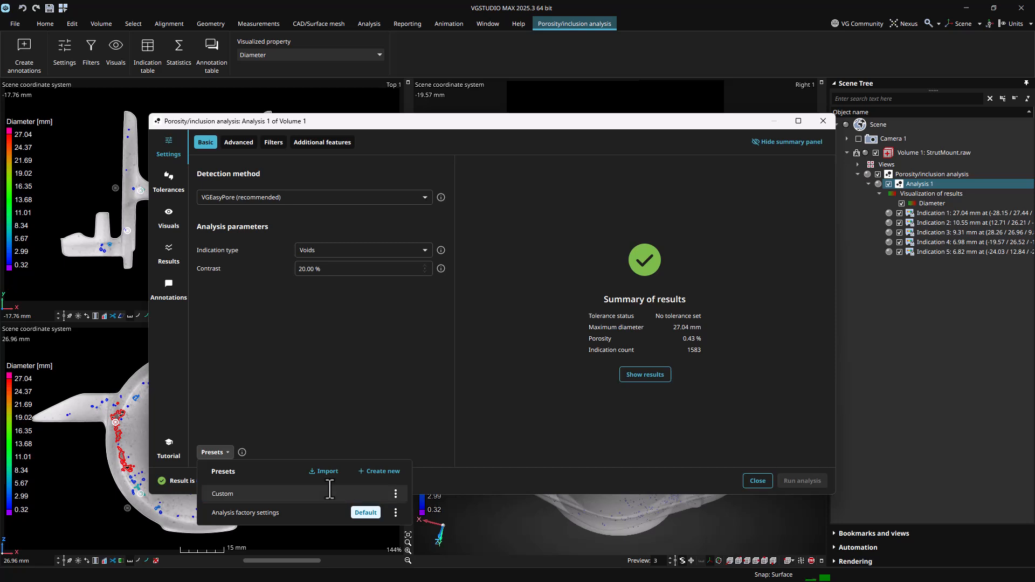
pyautogui.click(431, 383)
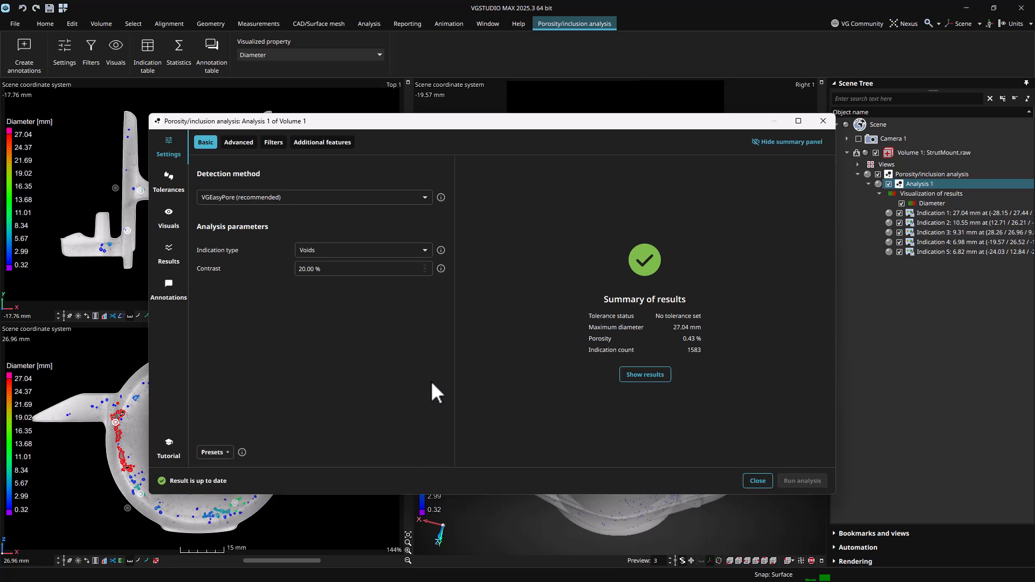
# Review the Visuals, Results and Annotations pages of the analysis dialog and close it
pyautogui.click(180, 218)
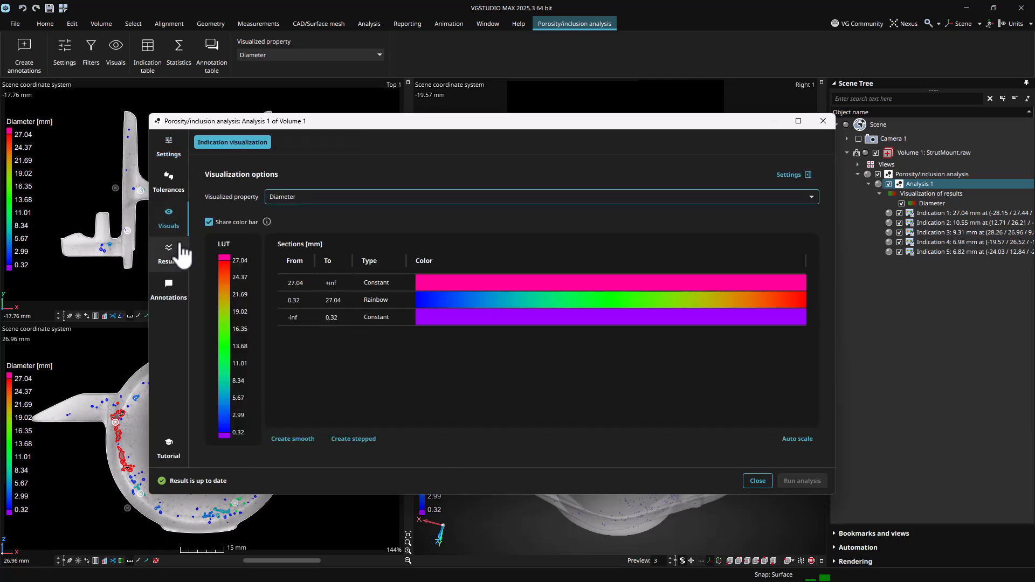
pyautogui.click(184, 266)
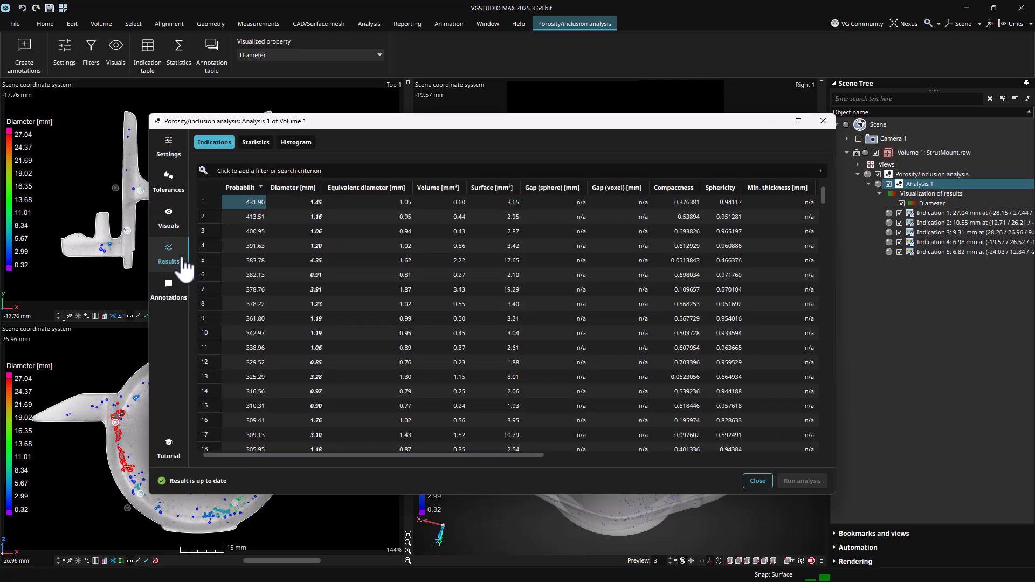
pyautogui.click(182, 297)
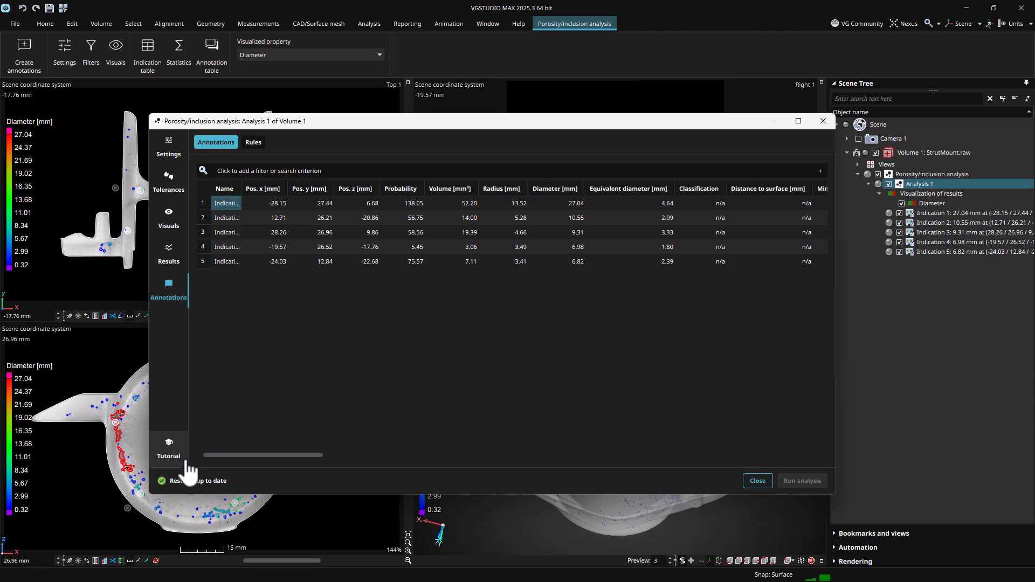
pyautogui.click(756, 481)
# Restore the View 1 bookmark and select Analysis 1 in the scene tree
pyautogui.moveTo(867, 533)
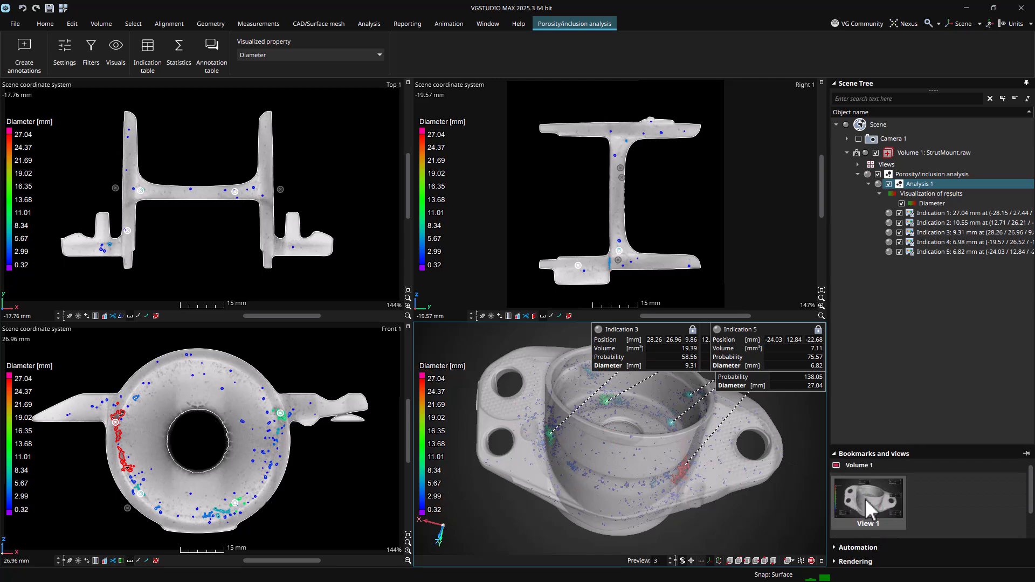
pyautogui.click(865, 497)
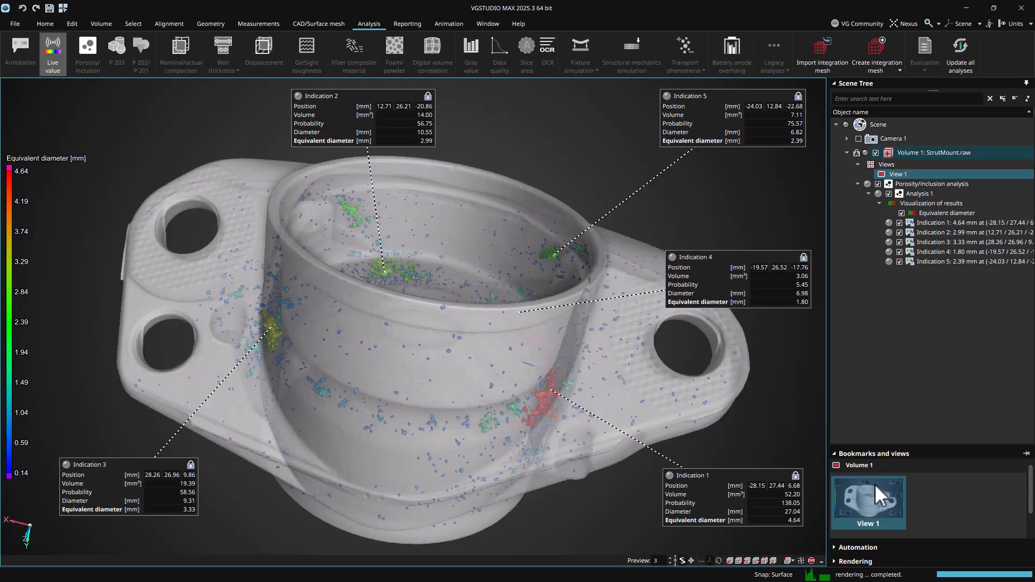
pyautogui.click(924, 194)
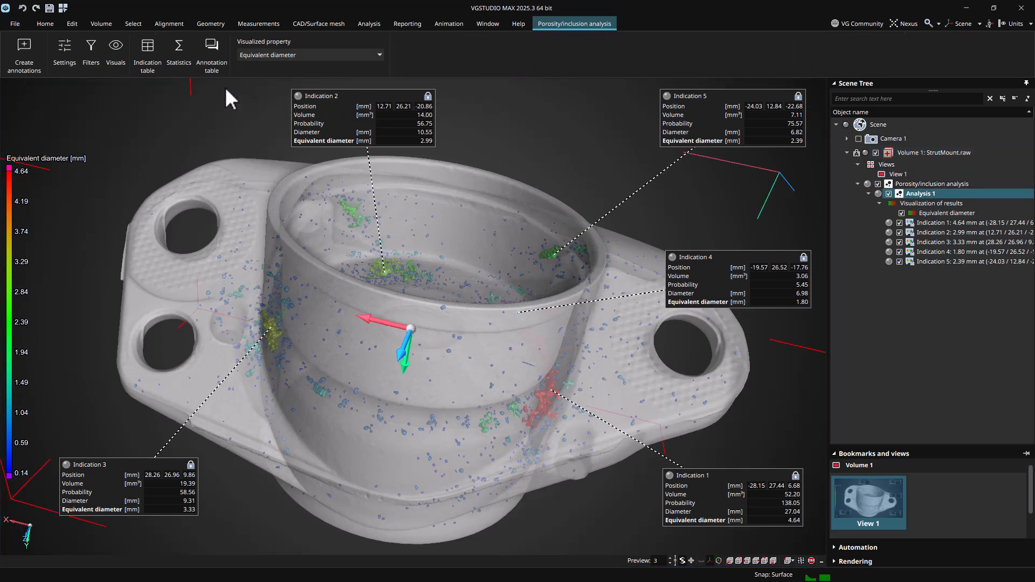
# Open the analysis settings, filters and indication table from the ribbon and close the dialog
pyautogui.click(68, 57)
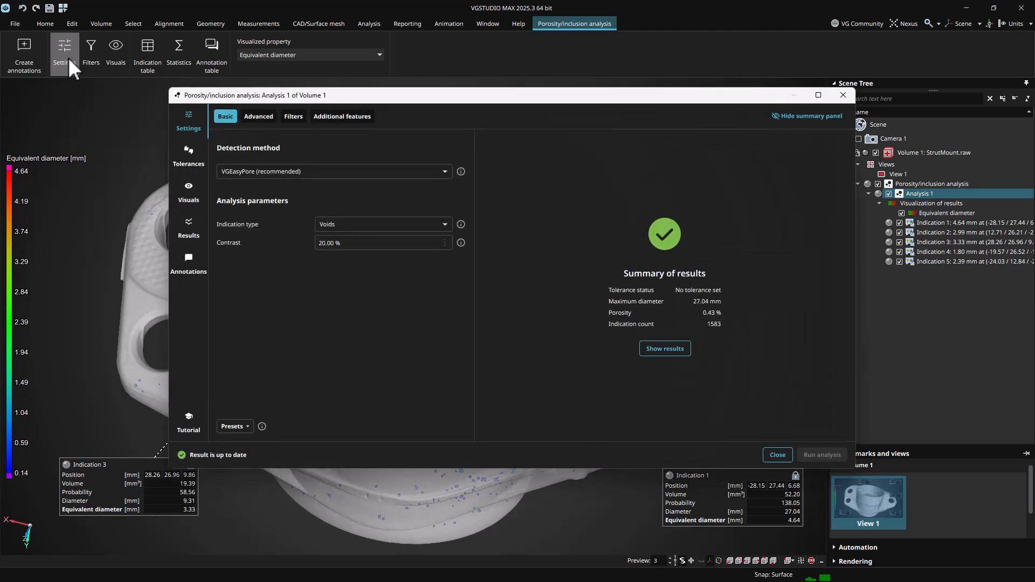
pyautogui.click(95, 56)
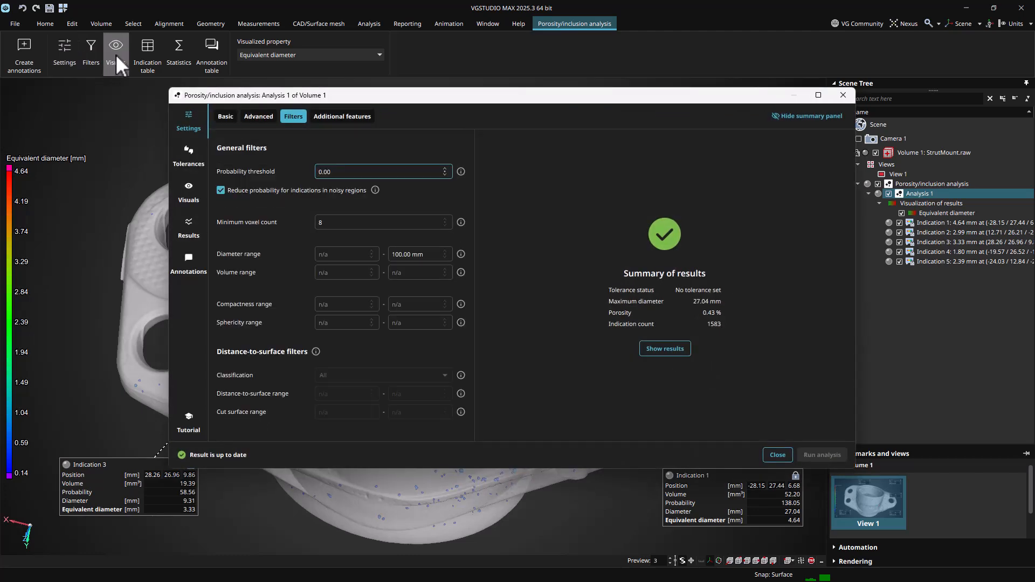
pyautogui.click(151, 52)
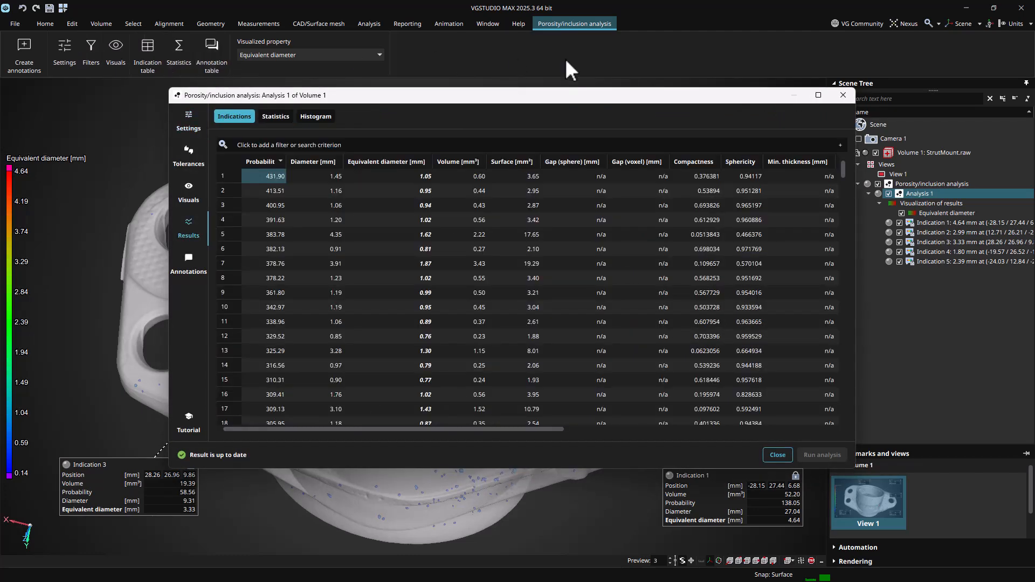
pyautogui.click(843, 95)
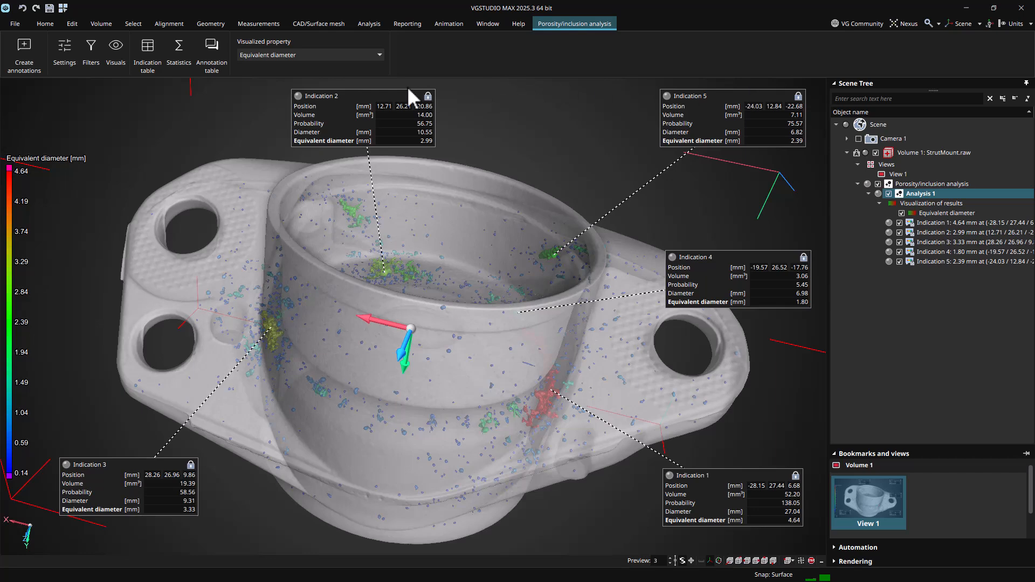
# Change the visualized property of the indications to Radius
pyautogui.click(373, 55)
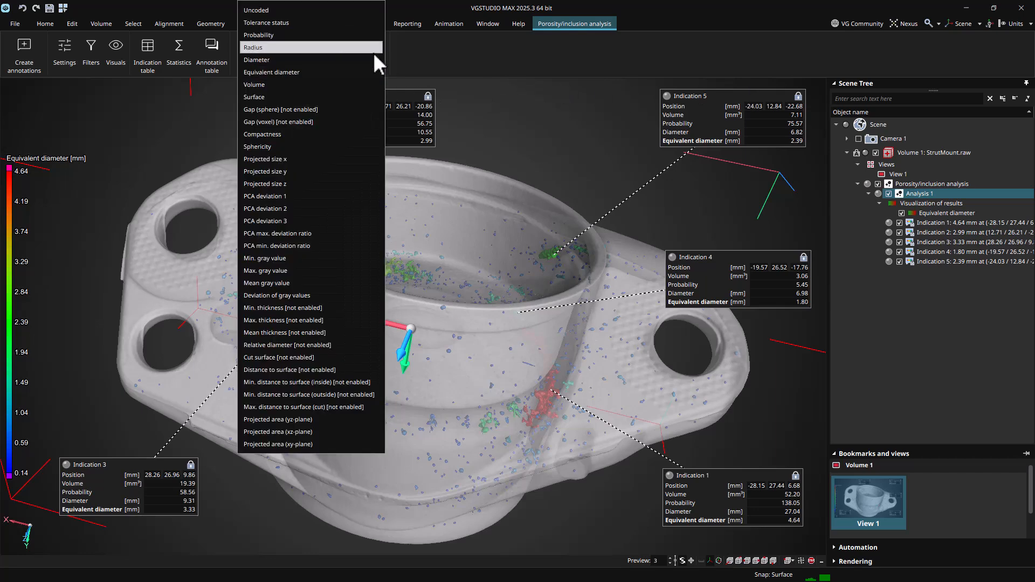
pyautogui.click(308, 47)
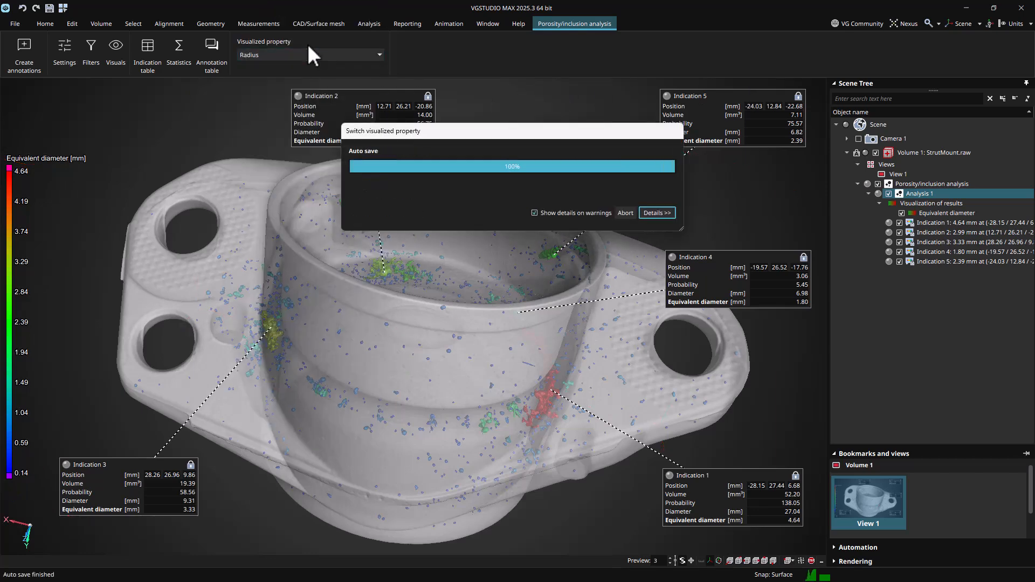
# Open the Legacy analyses options in the Analysis ribbon
pyautogui.click(360, 27)
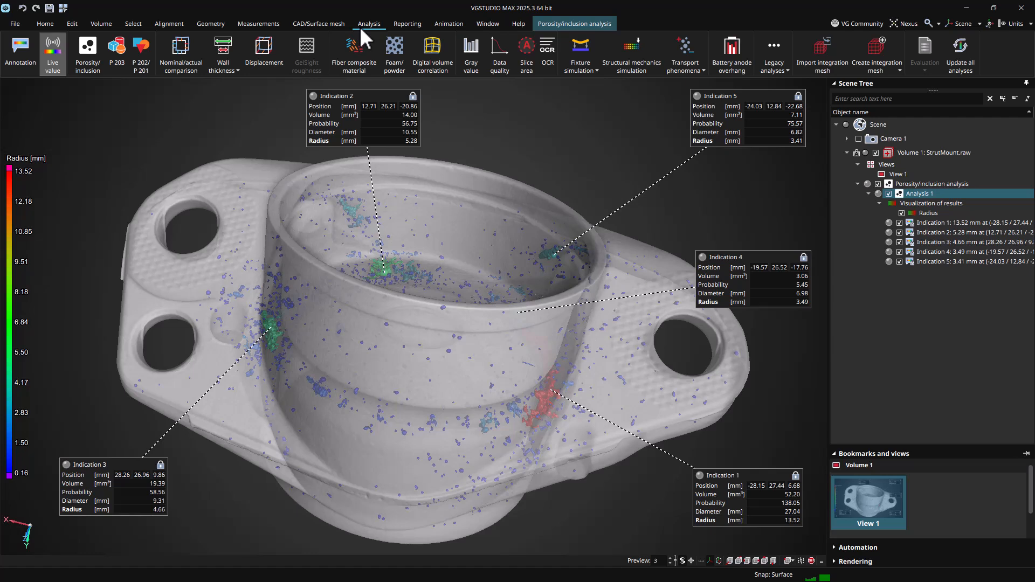
pyautogui.click(781, 72)
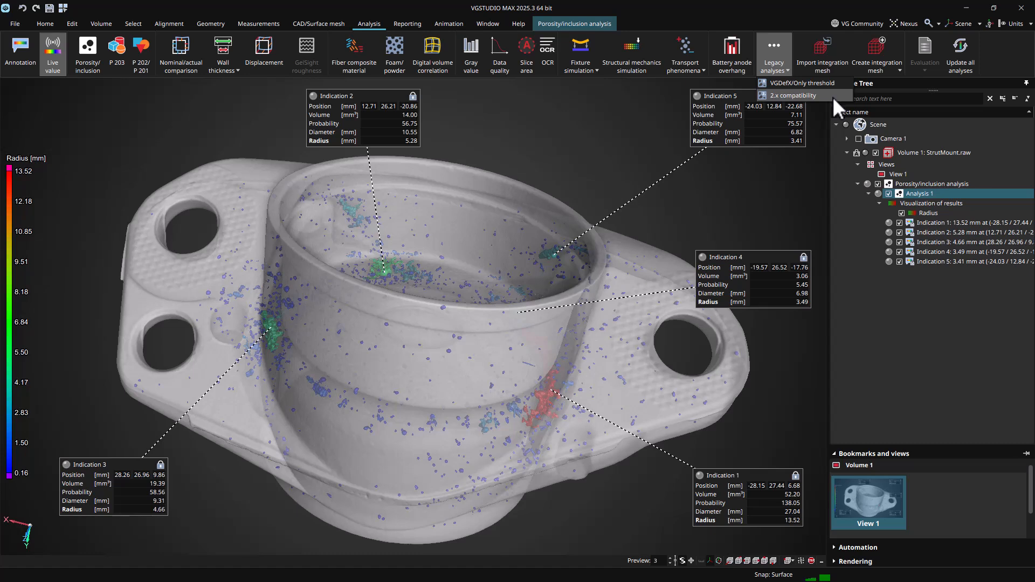
pyautogui.click(821, 166)
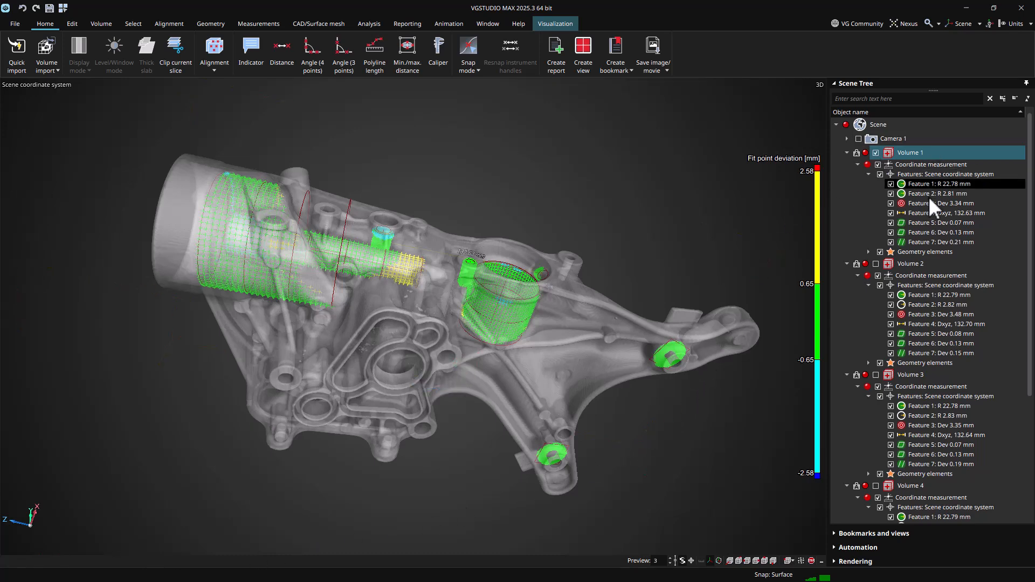
# Open the CM overview of the coordinate measurements across all volumes
pyautogui.scroll(-3, 924, 374)
pyautogui.scroll(3, 926, 377)
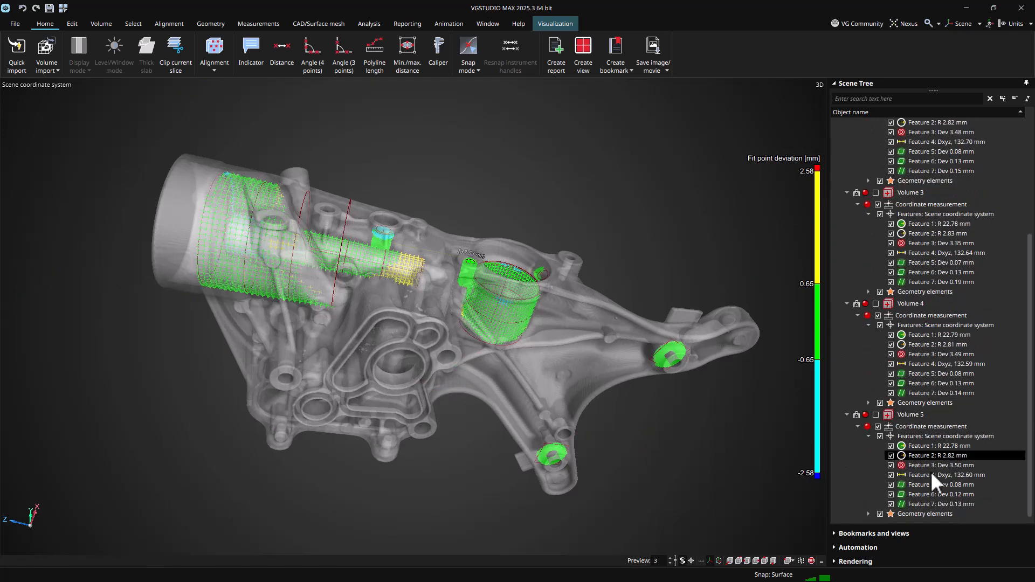
pyautogui.click(259, 23)
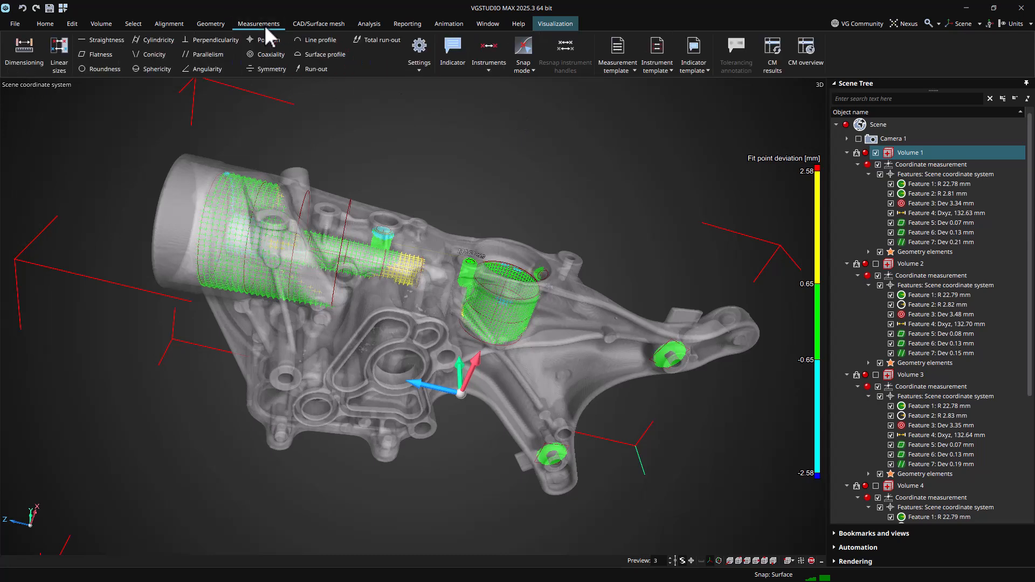
pyautogui.click(804, 54)
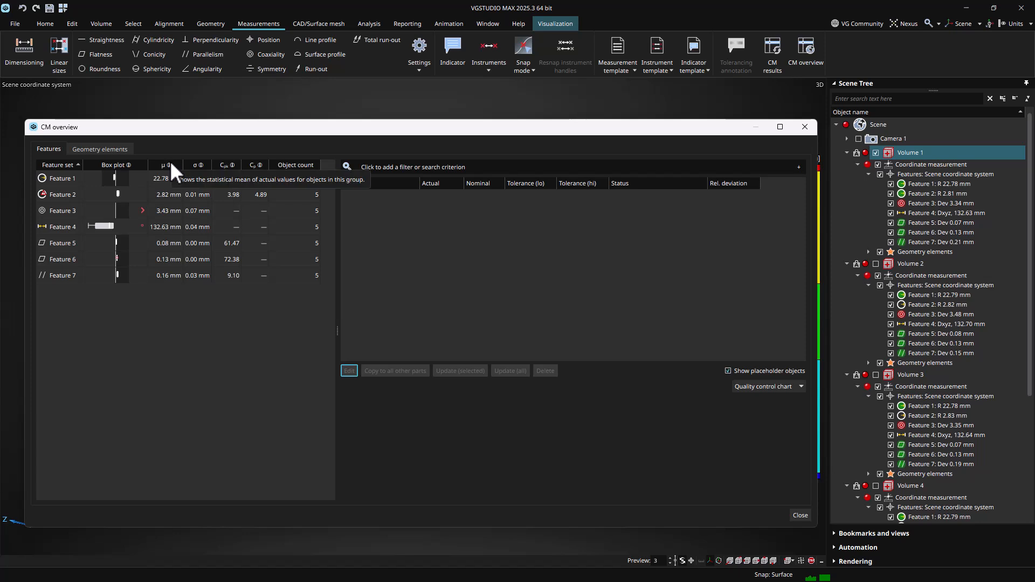
# Select Feature 1 in the CM overview and switch its chart to Actual values
pyautogui.moveTo(196, 164)
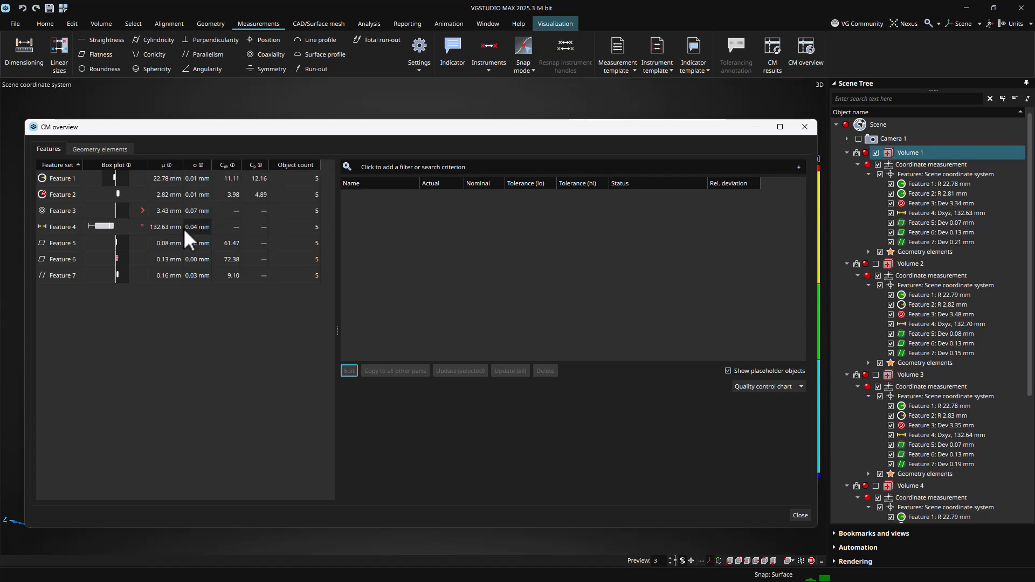
pyautogui.click(192, 178)
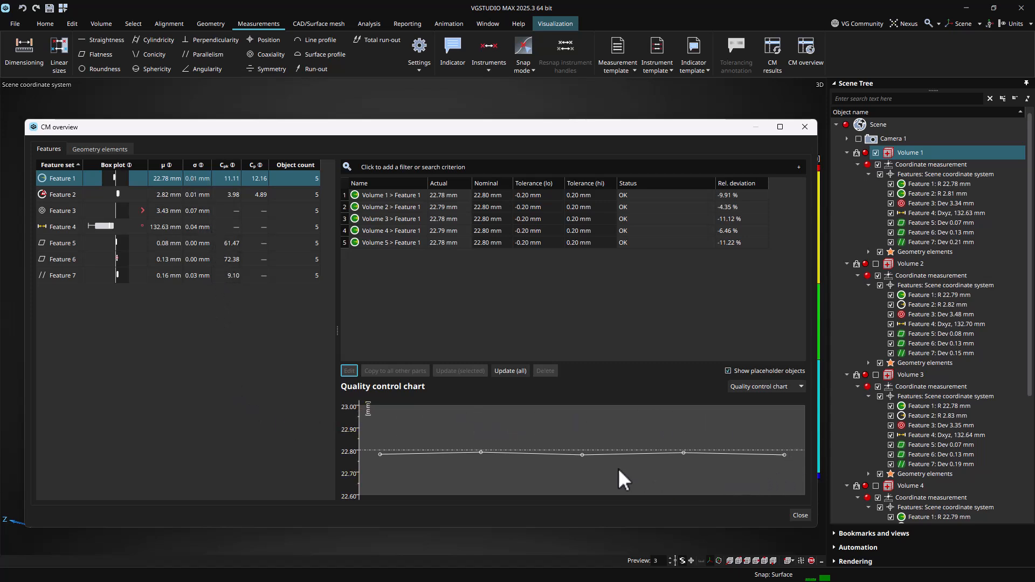
pyautogui.moveTo(383, 459)
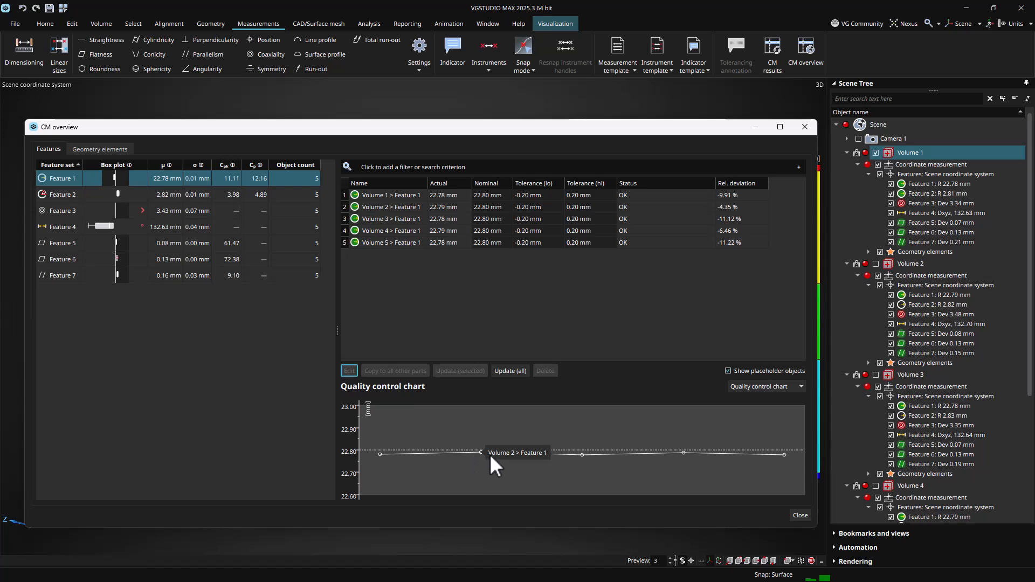
pyautogui.moveTo(584, 456)
pyautogui.moveTo(685, 454)
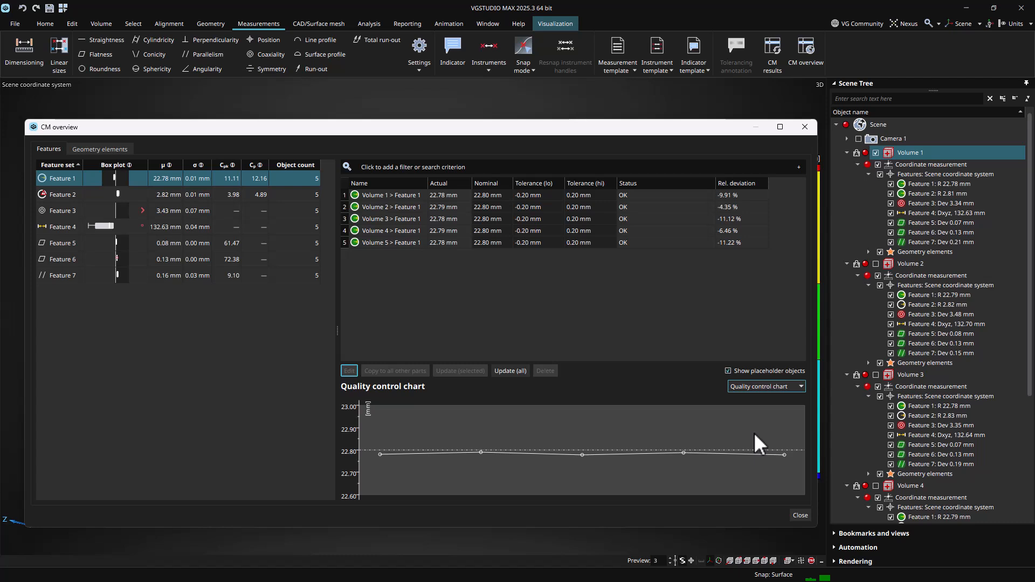
pyautogui.click(755, 388)
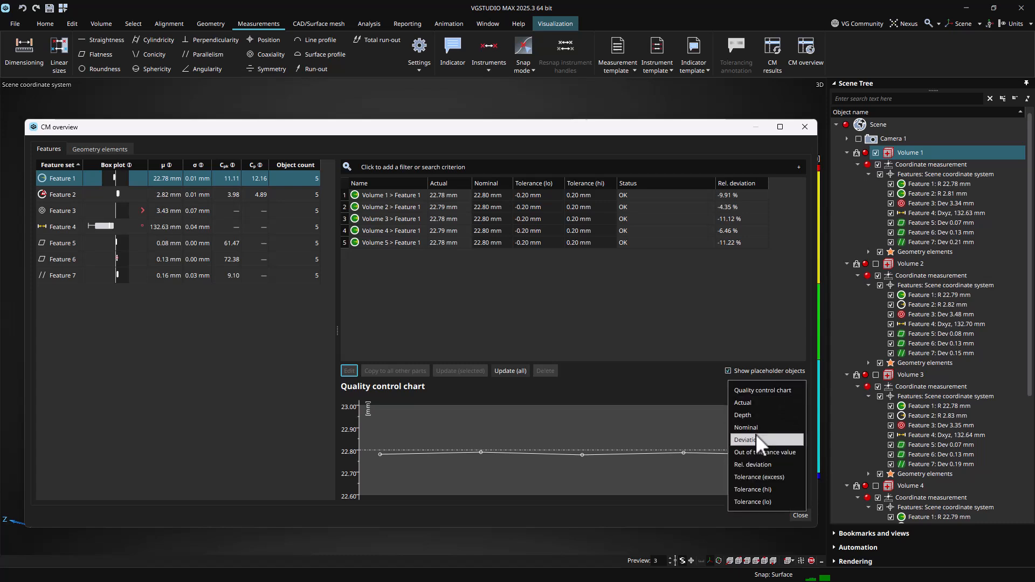
pyautogui.click(750, 402)
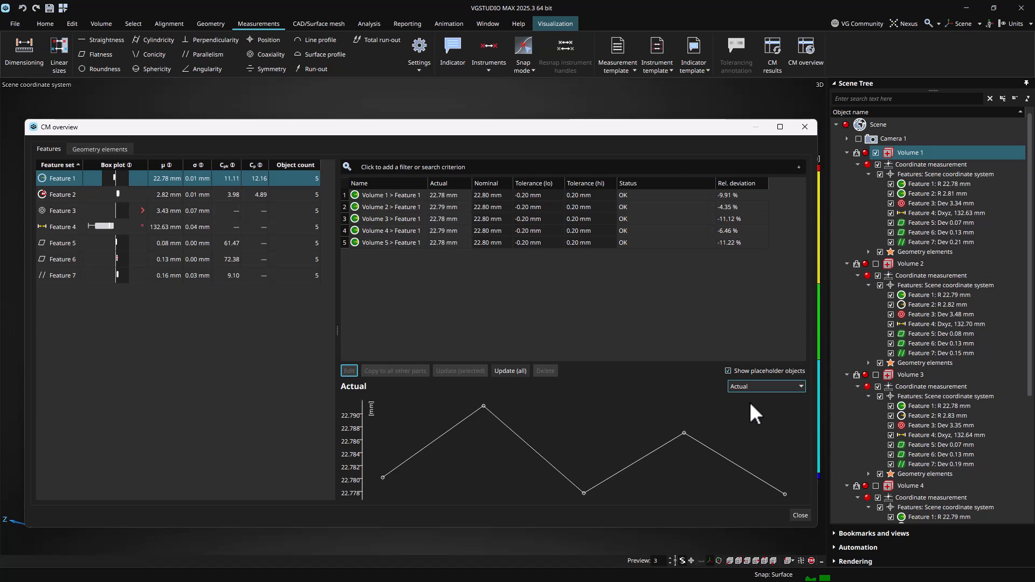
# Open Volume 2's Feature 1 dimension for editing and close it
pyautogui.click(483, 407)
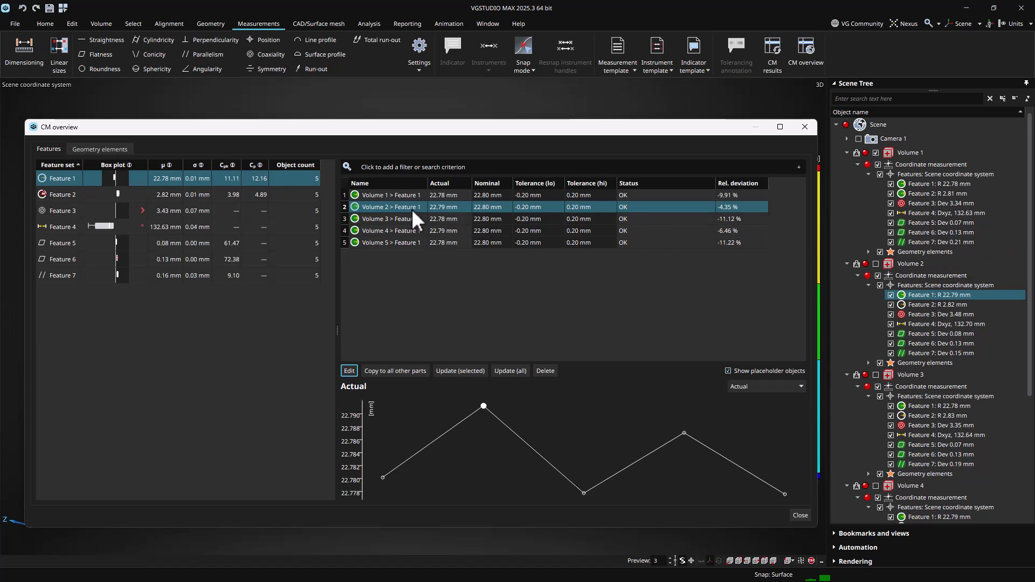
pyautogui.click(349, 370)
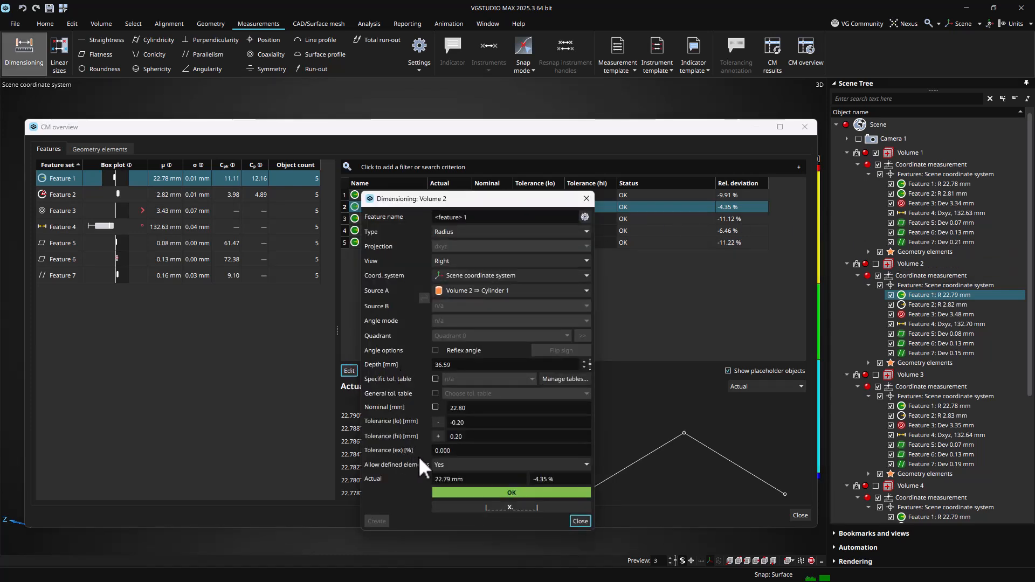
pyautogui.click(583, 522)
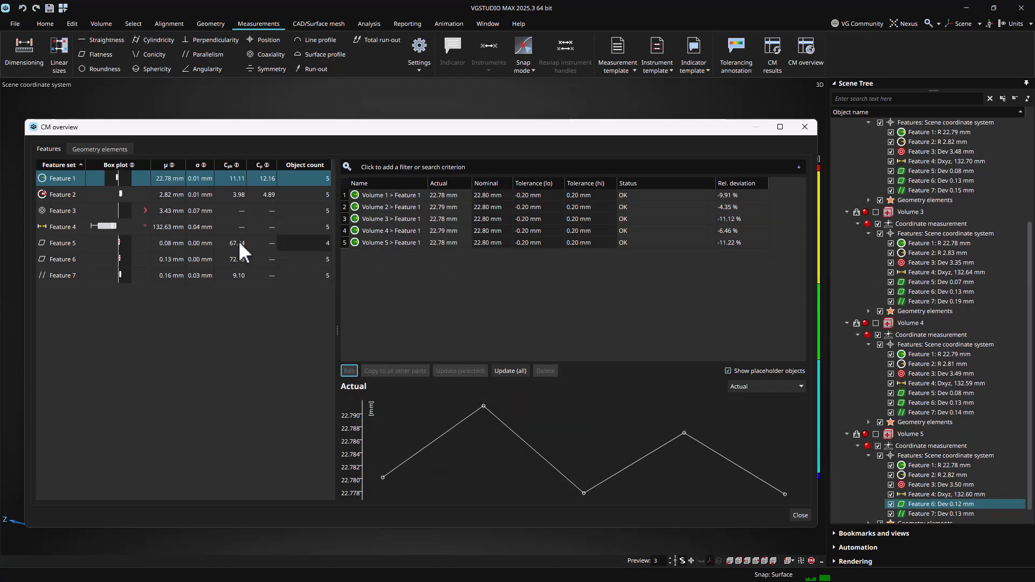
# Copy Volume 4's Feature 5 to all other parts from the CM overview
pyautogui.click(218, 241)
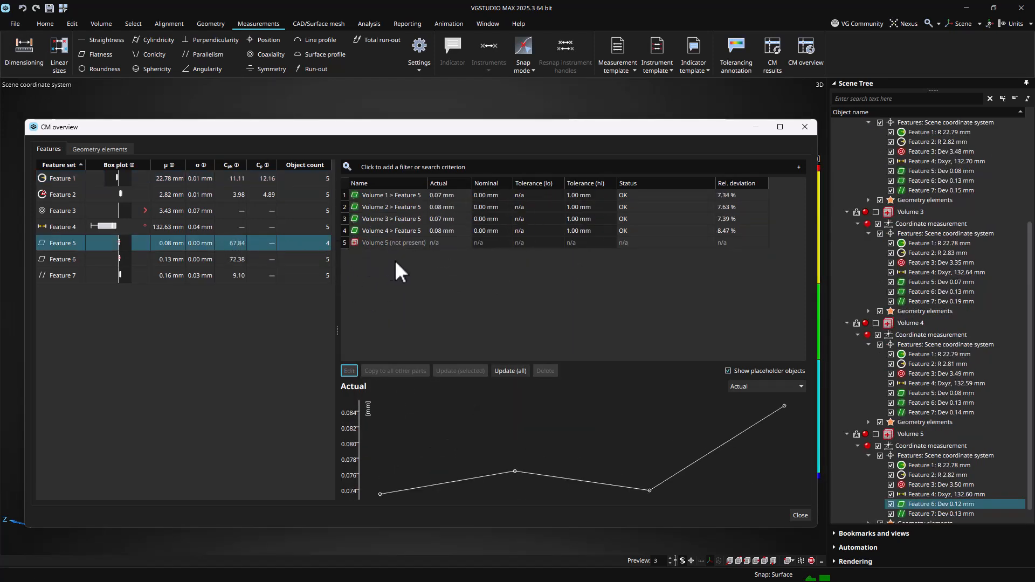
pyautogui.click(393, 228)
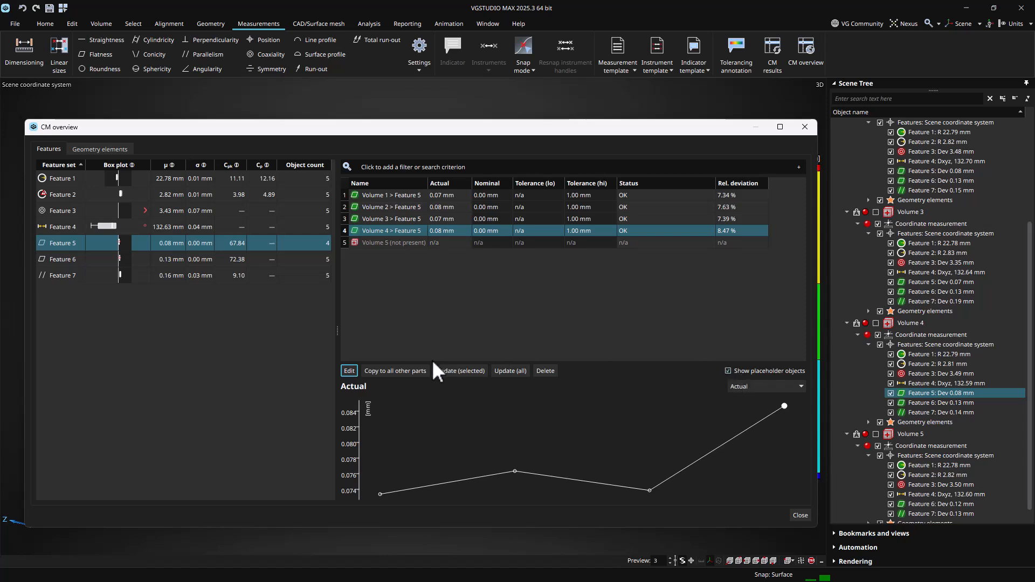
pyautogui.click(407, 373)
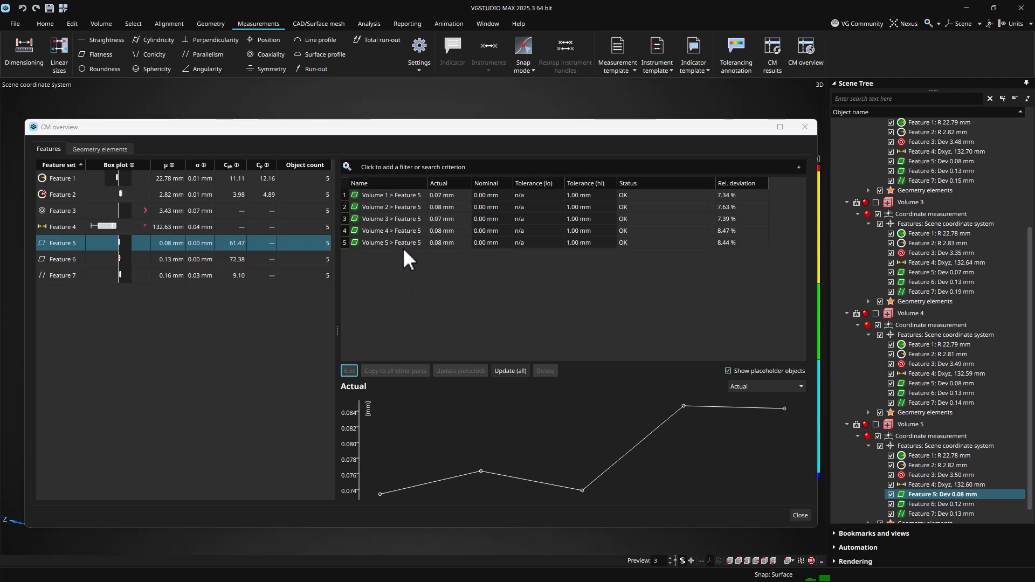
pyautogui.click(405, 243)
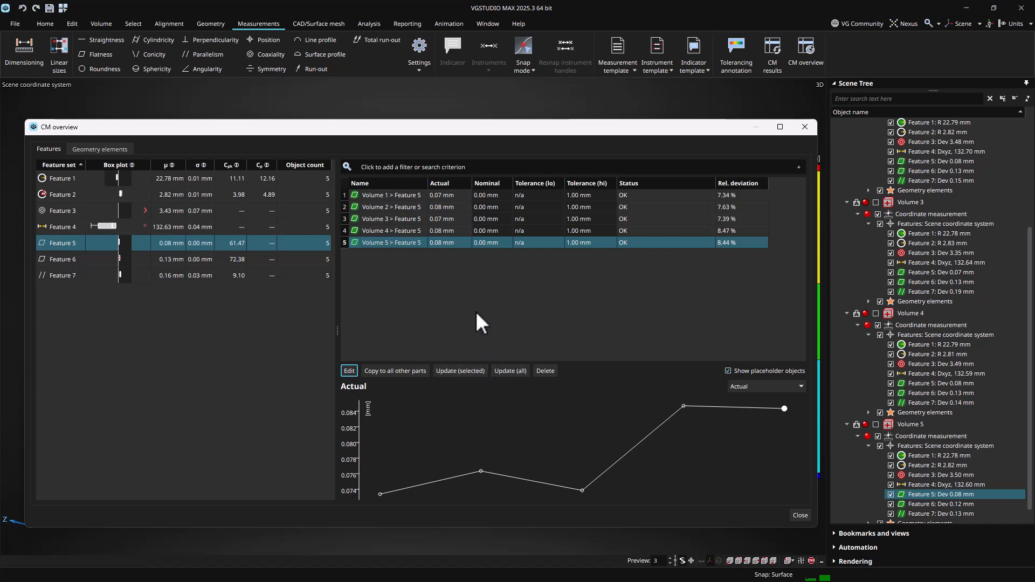
# Review the cylinder geometry elements and their centroid x charts in the CM overview
pyautogui.click(123, 147)
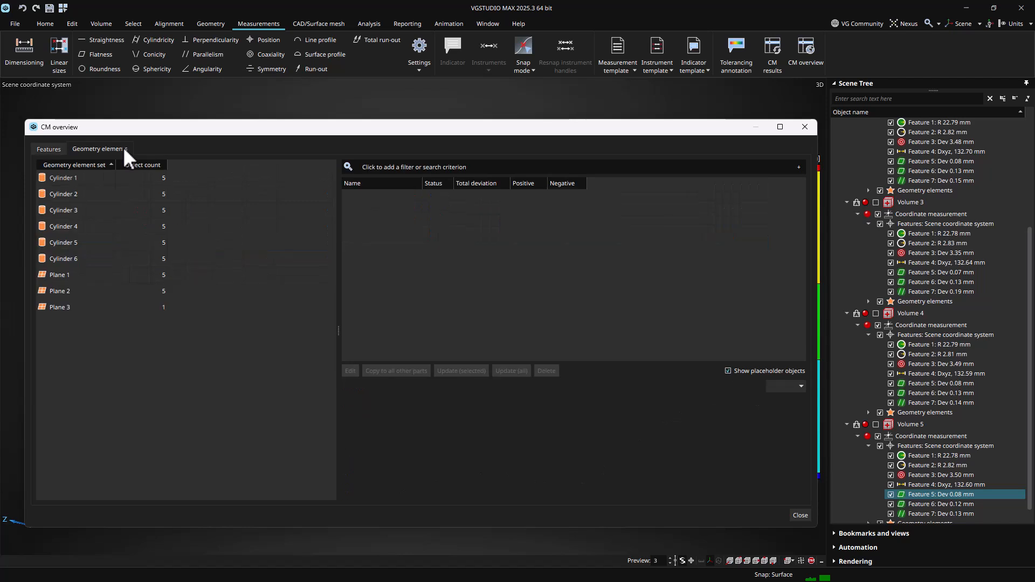
pyautogui.click(83, 180)
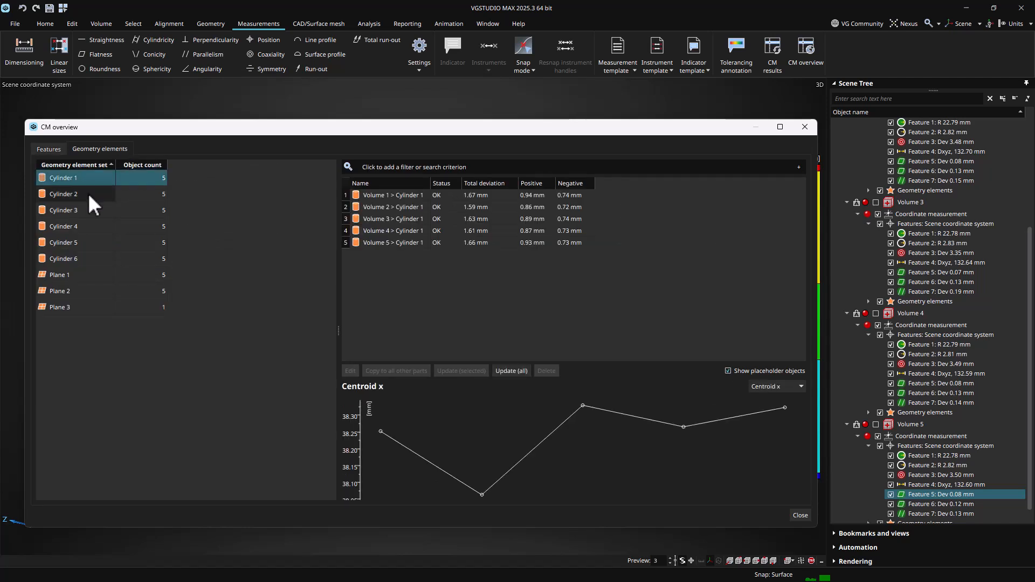
pyautogui.click(88, 193)
pyautogui.click(88, 209)
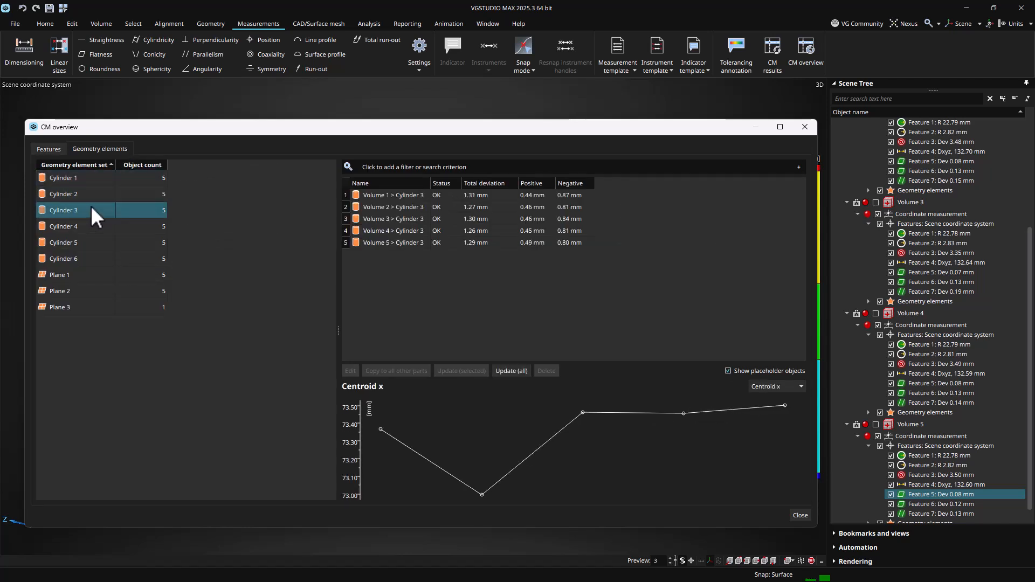
pyautogui.click(768, 387)
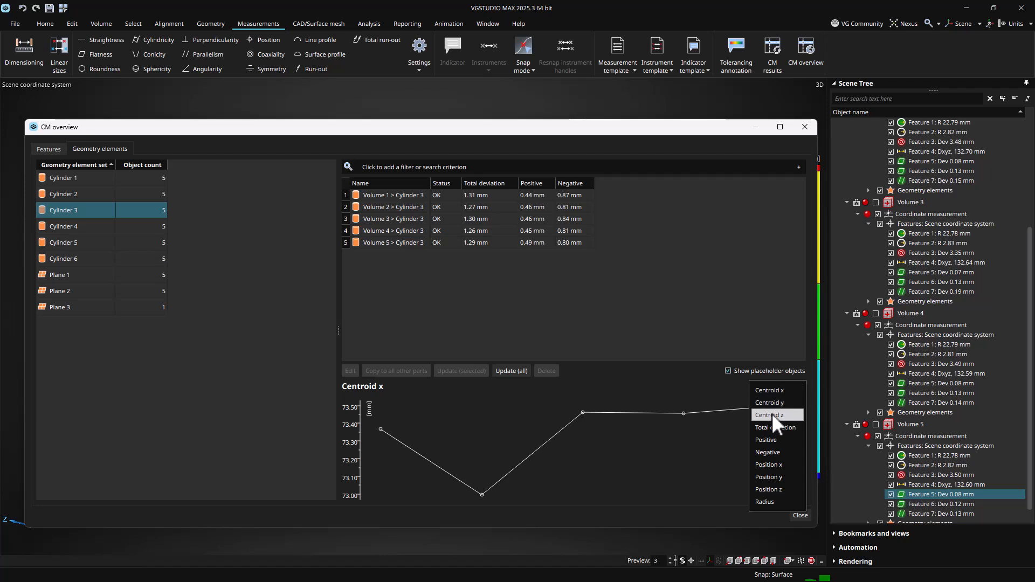
pyautogui.click(768, 390)
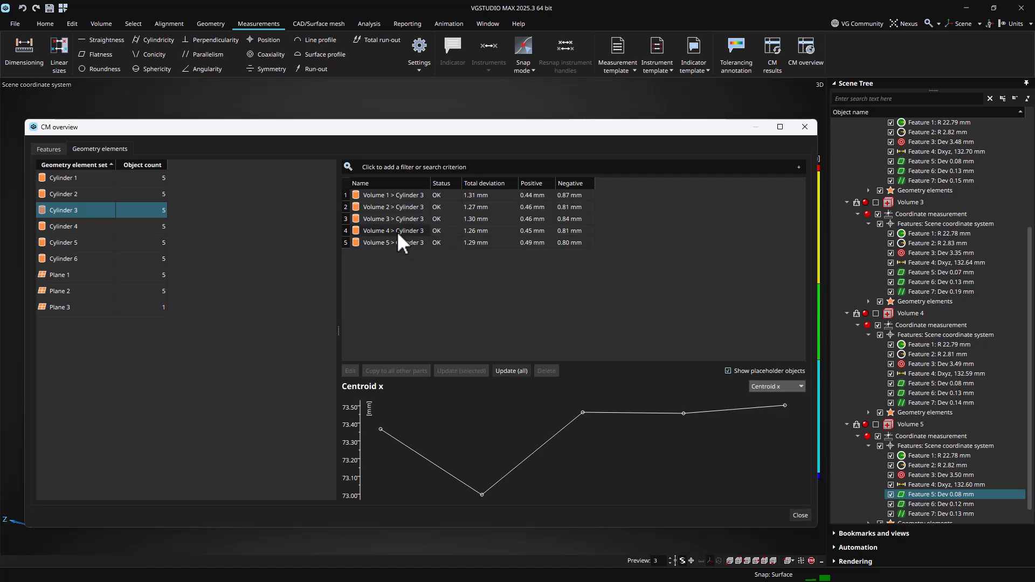
# Open the fit settings of Volume 3's Cylinder 3 and close them
pyautogui.click(384, 218)
pyautogui.click(351, 371)
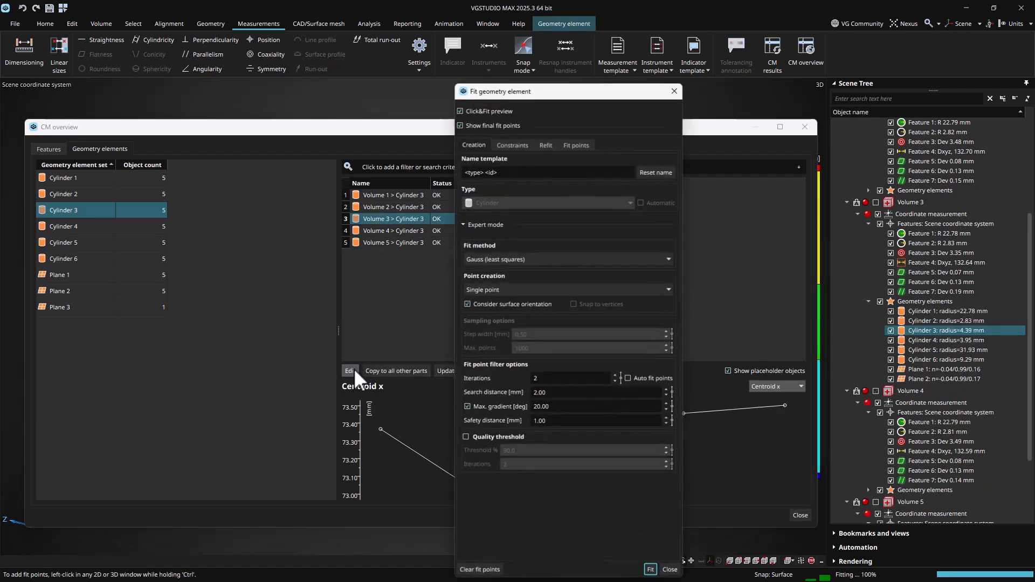
pyautogui.click(679, 85)
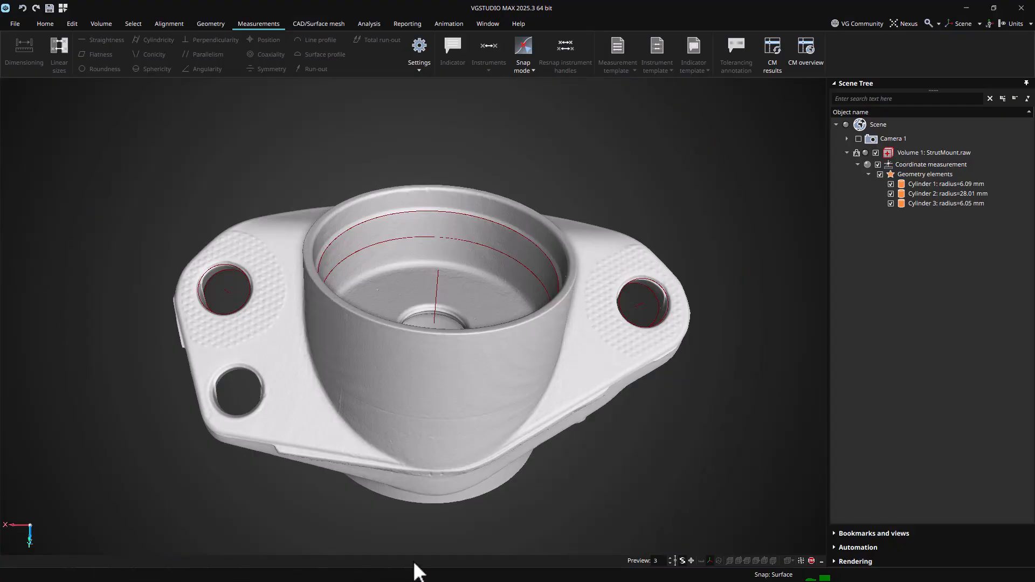
# Create a projected distance dimension between Cylinder 1 and Cylinder 3 in the front view
pyautogui.click(919, 184)
pyautogui.keyDown('ctrl'); pyautogui.click(923, 203); pyautogui.keyUp('ctrl')
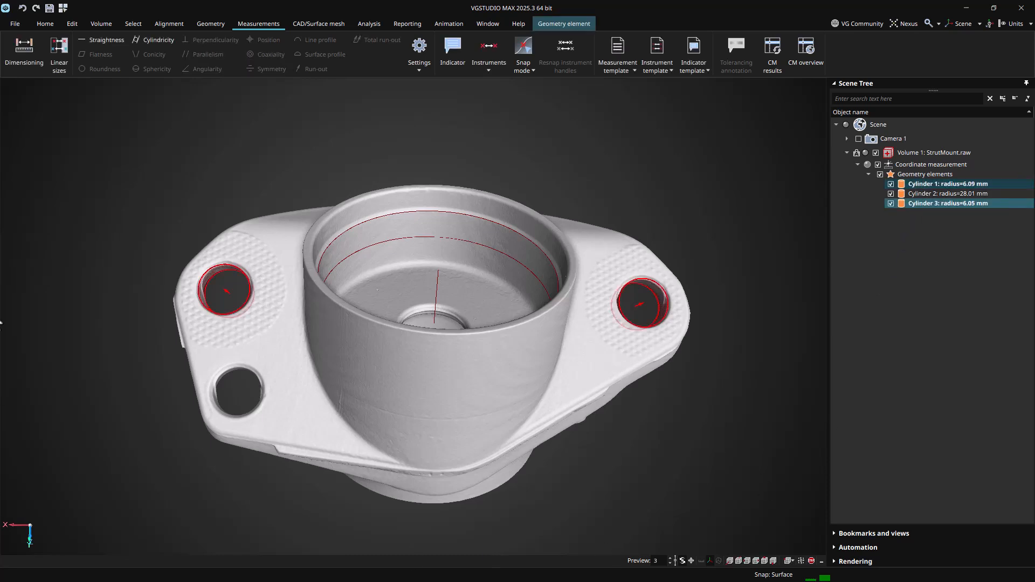
pyautogui.click(24, 60)
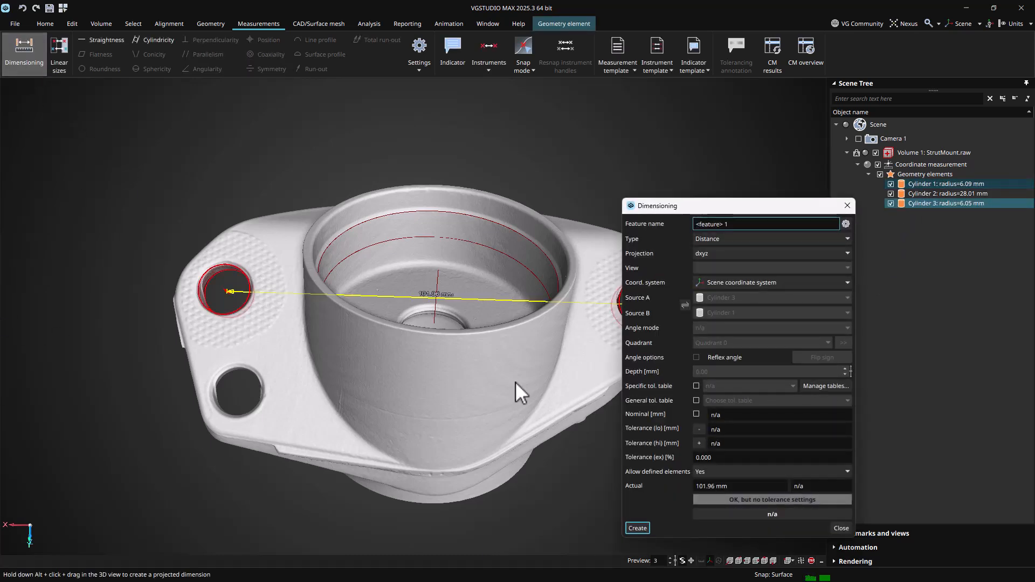
pyautogui.moveTo(698, 205); pyautogui.dragTo(853, 196)
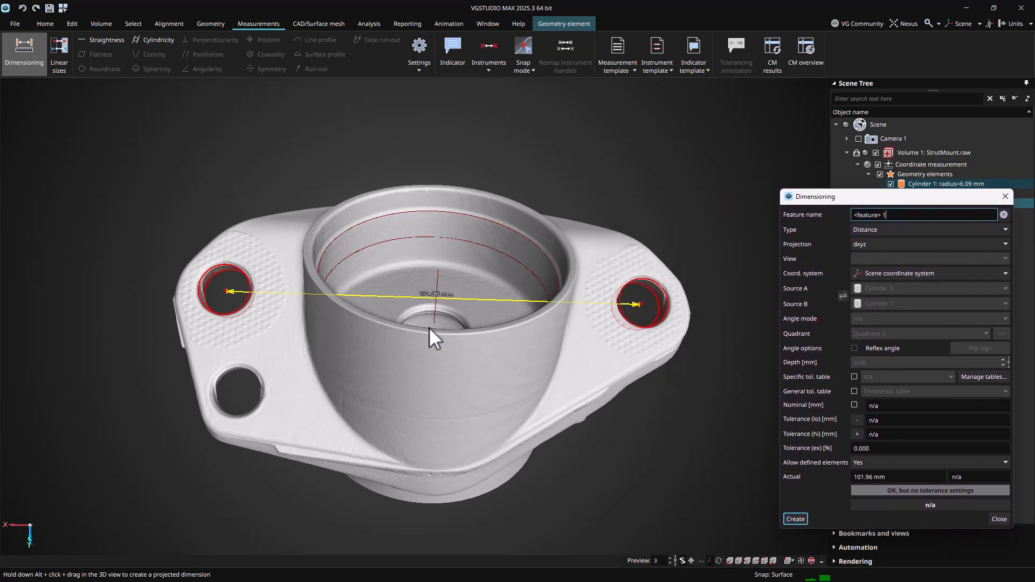
pyautogui.moveTo(509, 301); pyautogui.dragTo(515, 229)
pyautogui.moveTo(511, 279); pyautogui.dragTo(516, 350)
pyautogui.moveTo(515, 400)
pyautogui.mouseDown()
pyautogui.moveTo(517, 388)
pyautogui.moveTo(508, 402)
pyautogui.mouseUp()
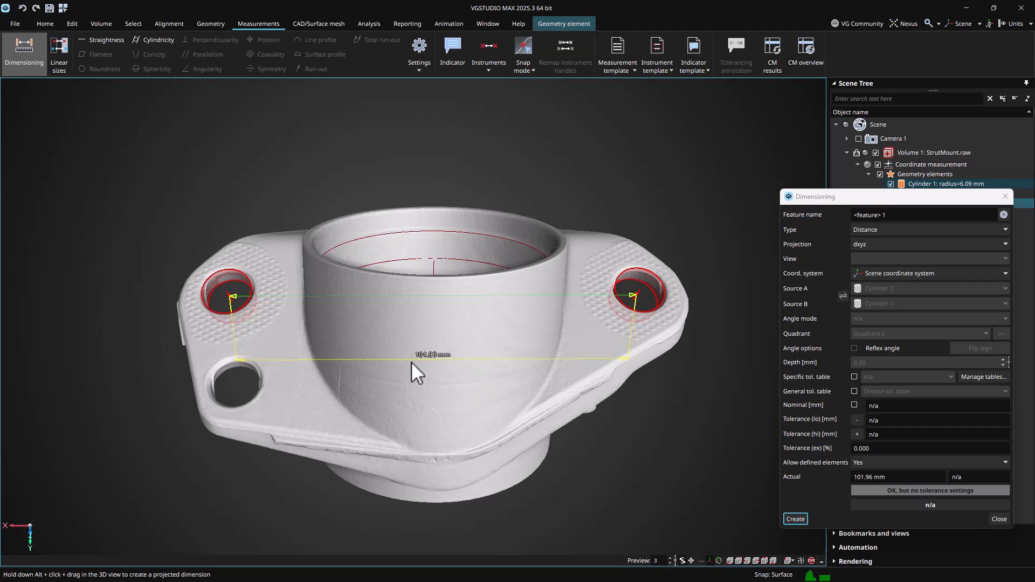
pyautogui.moveTo(471, 327); pyautogui.dragTo(470, 360)
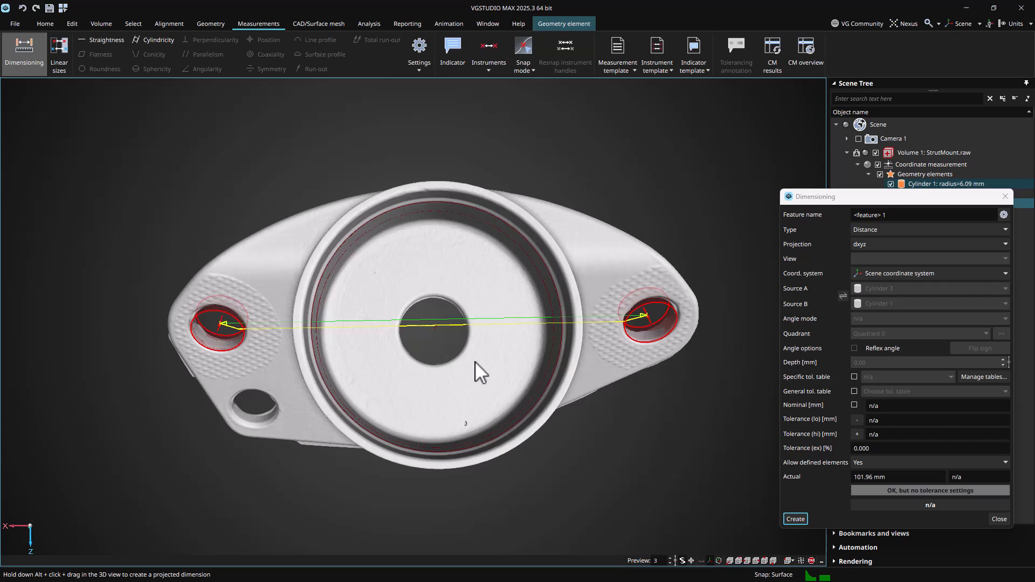
pyautogui.press('alt')
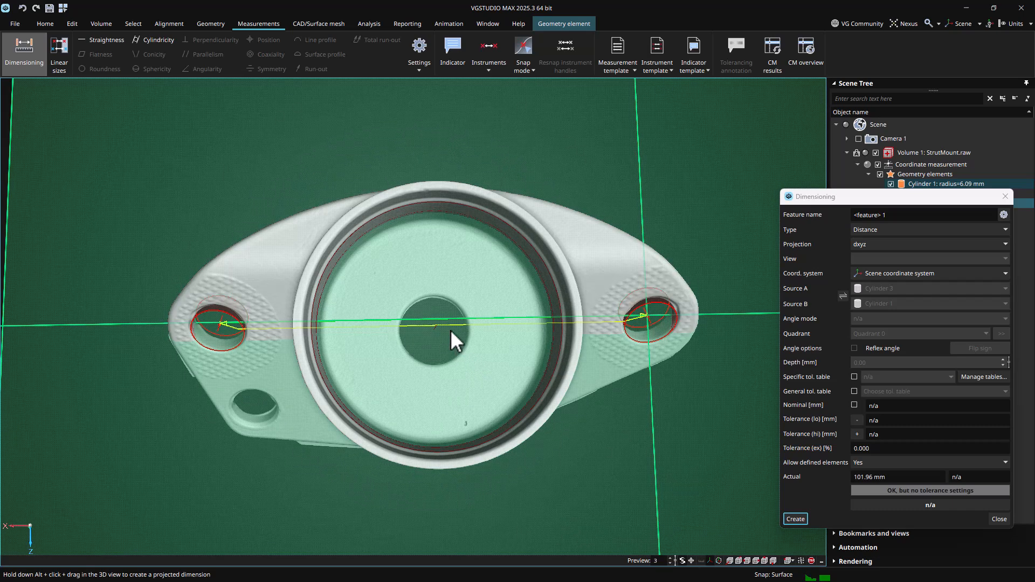
pyautogui.keyDown('alt'); pyautogui.moveTo(449, 323); pyautogui.dragTo(452, 317); pyautogui.keyUp('alt')
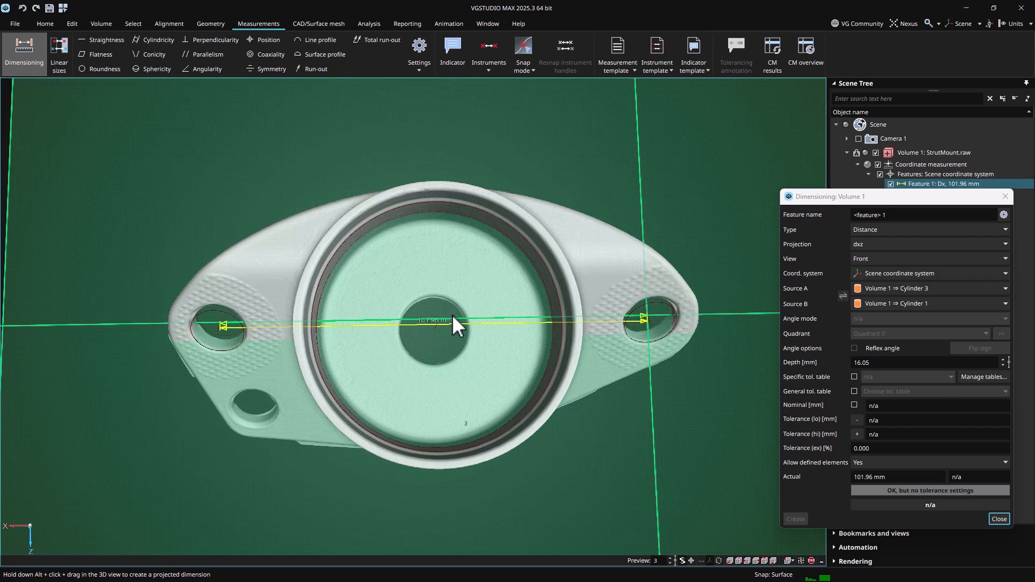
pyautogui.moveTo(452, 315); pyautogui.dragTo(460, 157)
pyautogui.moveTo(528, 222); pyautogui.dragTo(527, 223)
pyautogui.moveTo(453, 404); pyautogui.dragTo(450, 359)
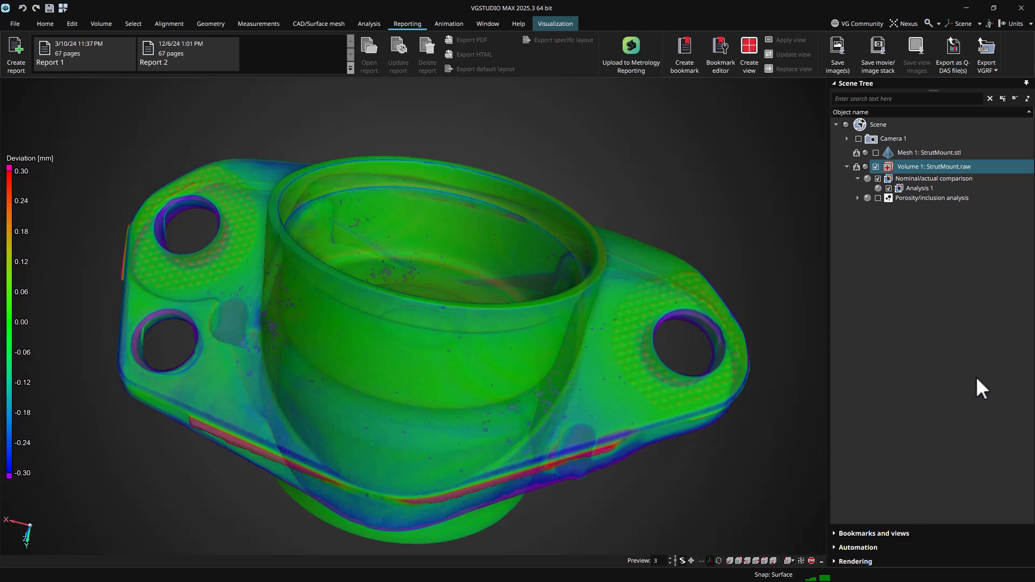
# Inspect the object properties of Volume 1: StrutMount.raw
pyautogui.click(992, 69)
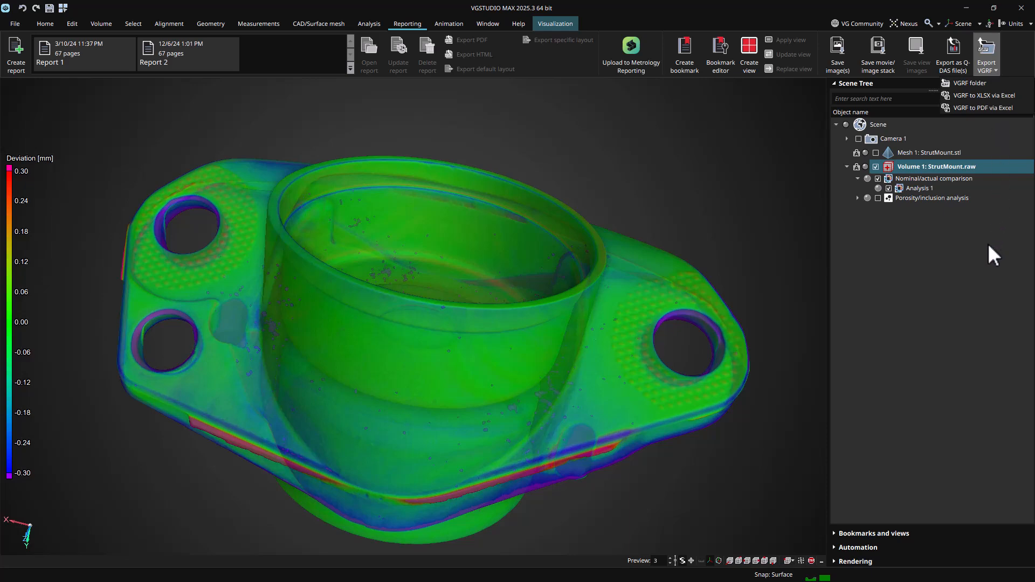
pyautogui.click(992, 107)
pyautogui.doubleClick(952, 165)
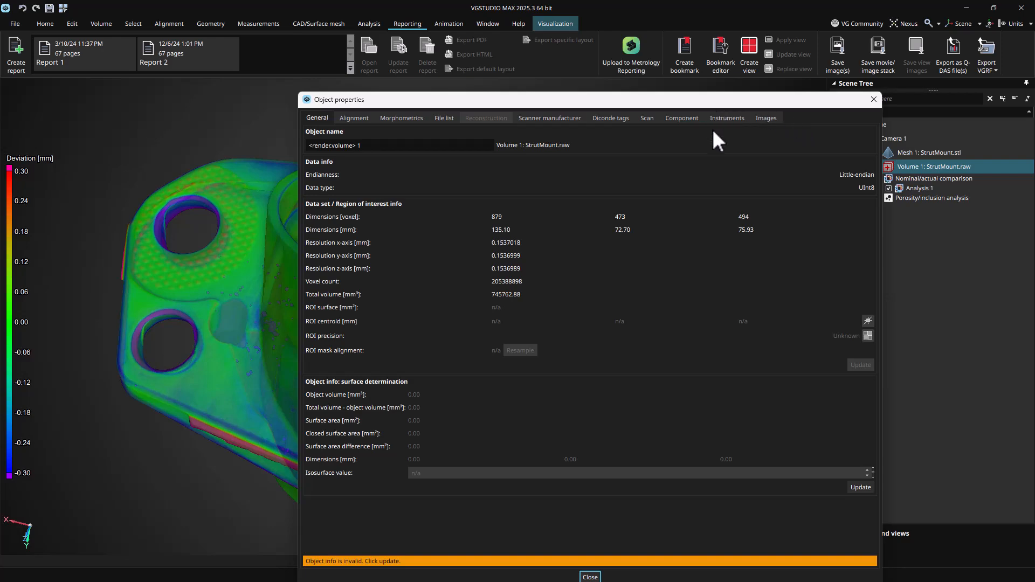
pyautogui.click(872, 99)
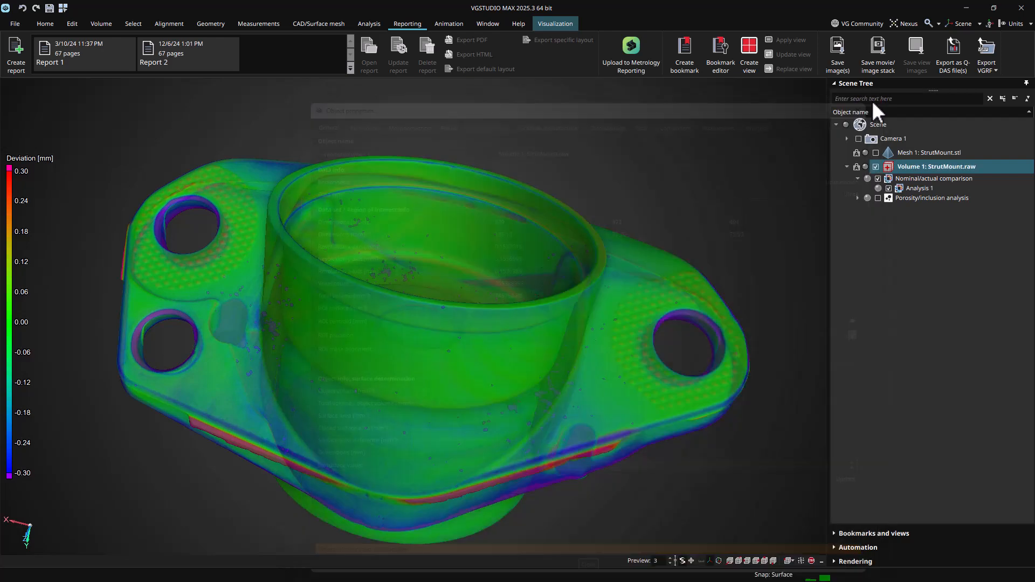
# Open the VGRF folder export and include Mesh 1 in the exported objects
pyautogui.click(988, 73)
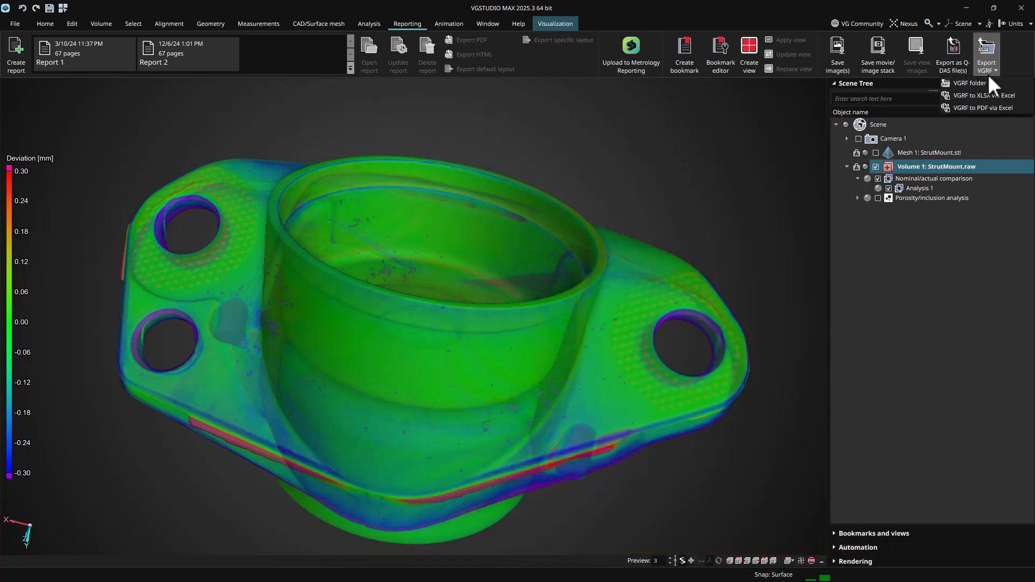
pyautogui.click(968, 96)
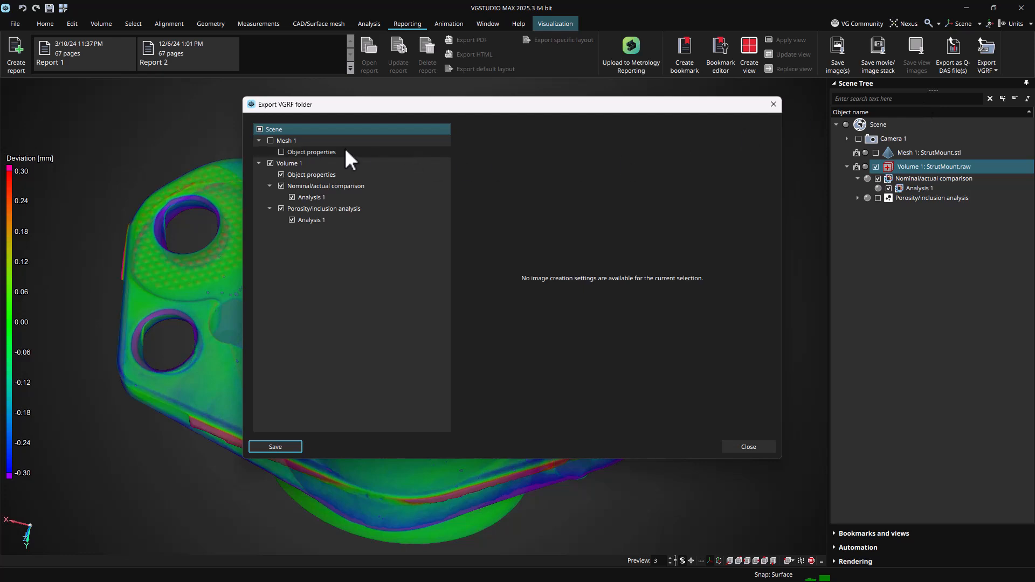
pyautogui.click(303, 141)
pyautogui.click(270, 140)
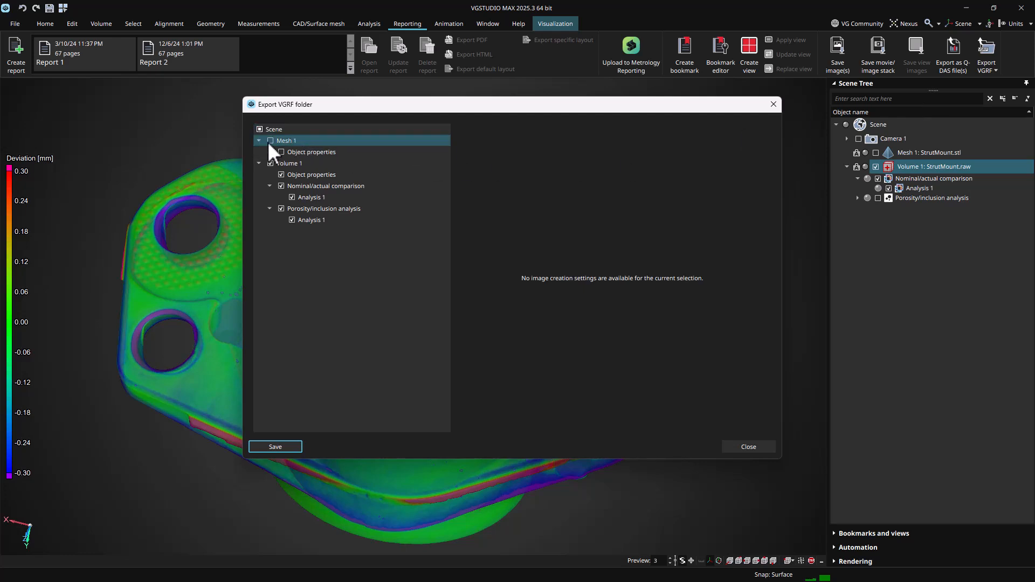
# Review the exported sections for Mesh 1, Volume 1 and the nominal/actual comparison analysis, then close the dialog
pyautogui.click(311, 152)
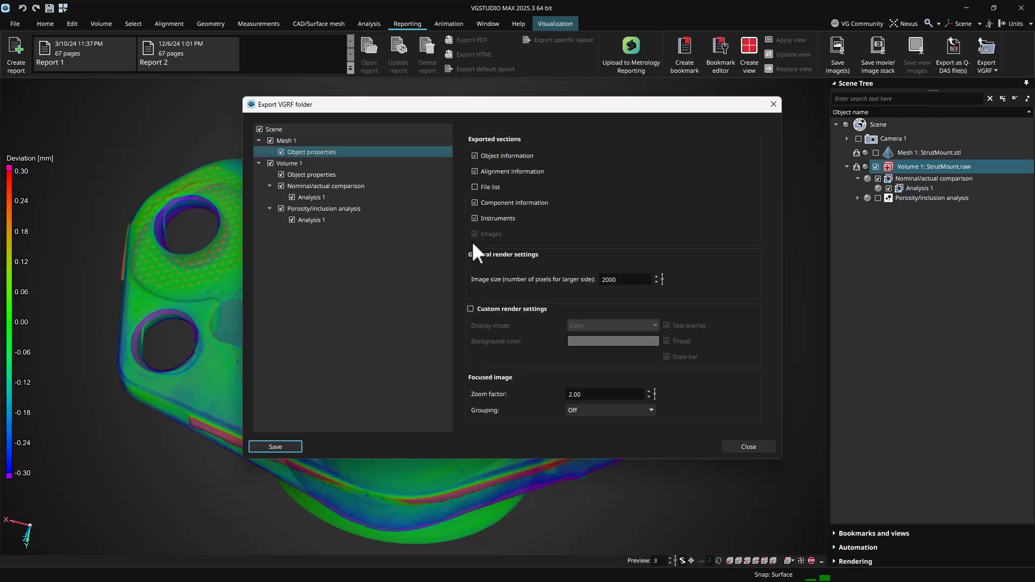
pyautogui.click(301, 173)
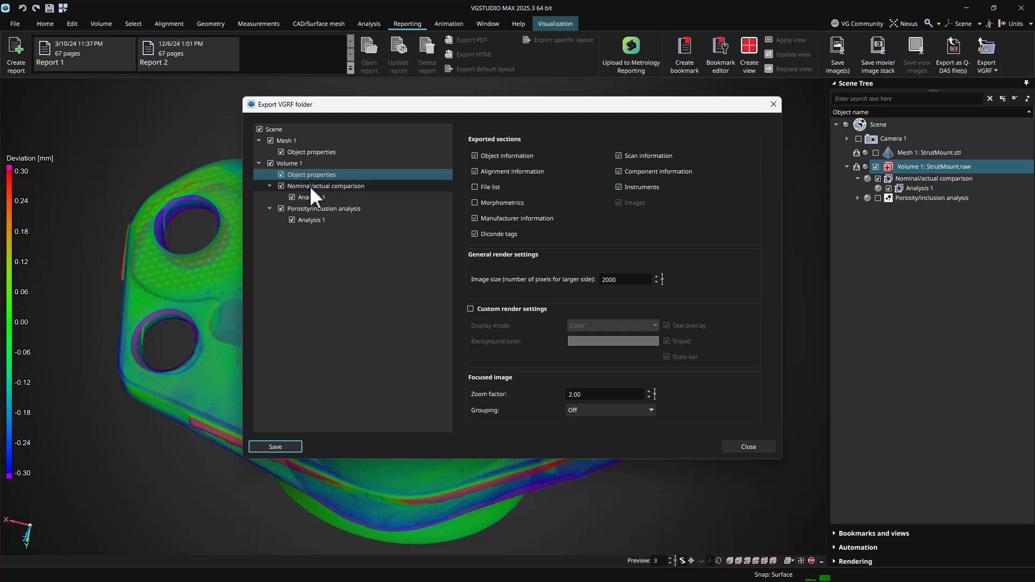
pyautogui.click(311, 187)
pyautogui.click(310, 197)
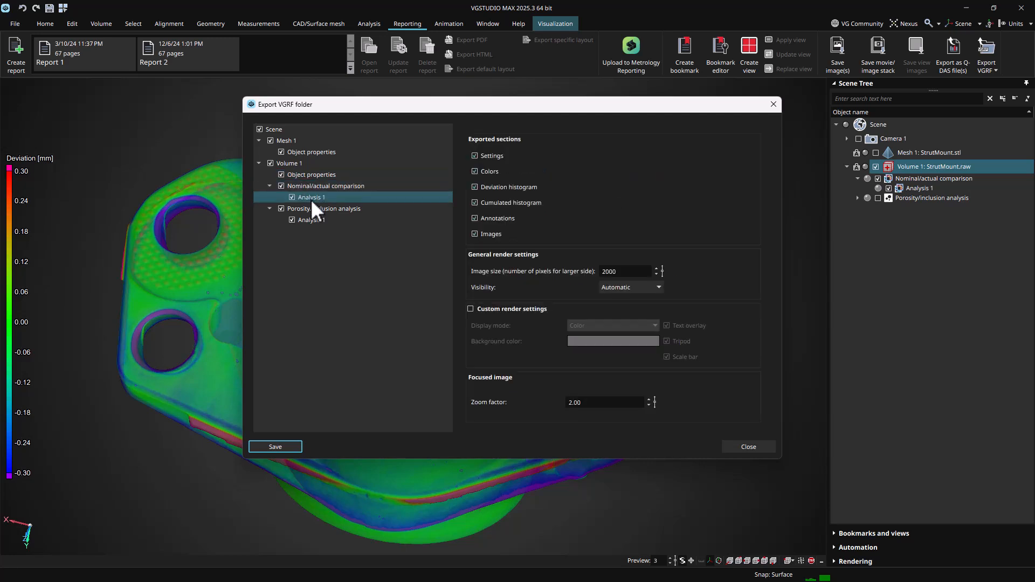
pyautogui.click(773, 104)
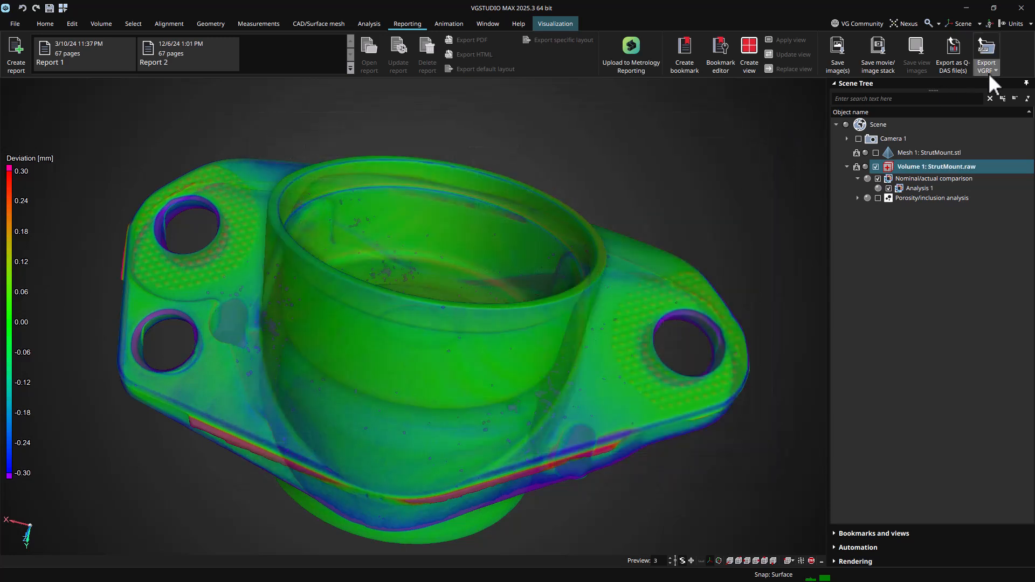
# Open the VGRF to XLSX via Excel export and review the sections for Volume 1 and its comparison analysis
pyautogui.click(988, 72)
pyautogui.click(991, 95)
pyautogui.click(318, 176)
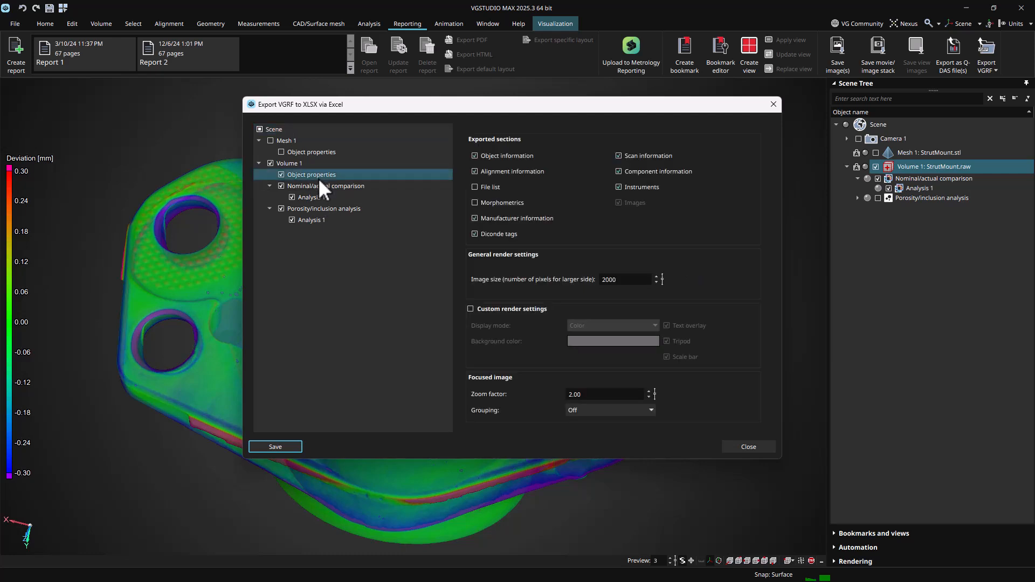
pyautogui.click(319, 199)
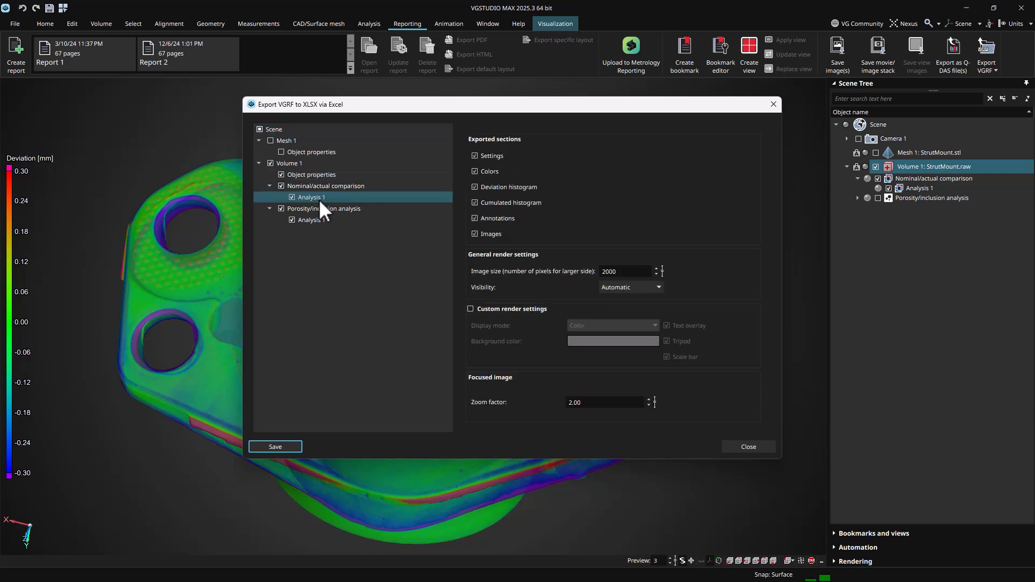
pyautogui.click(773, 105)
# Open the VGRF to PDF via Excel export and review the sections for Mesh 1 and both analyses
pyautogui.click(988, 73)
pyautogui.click(971, 107)
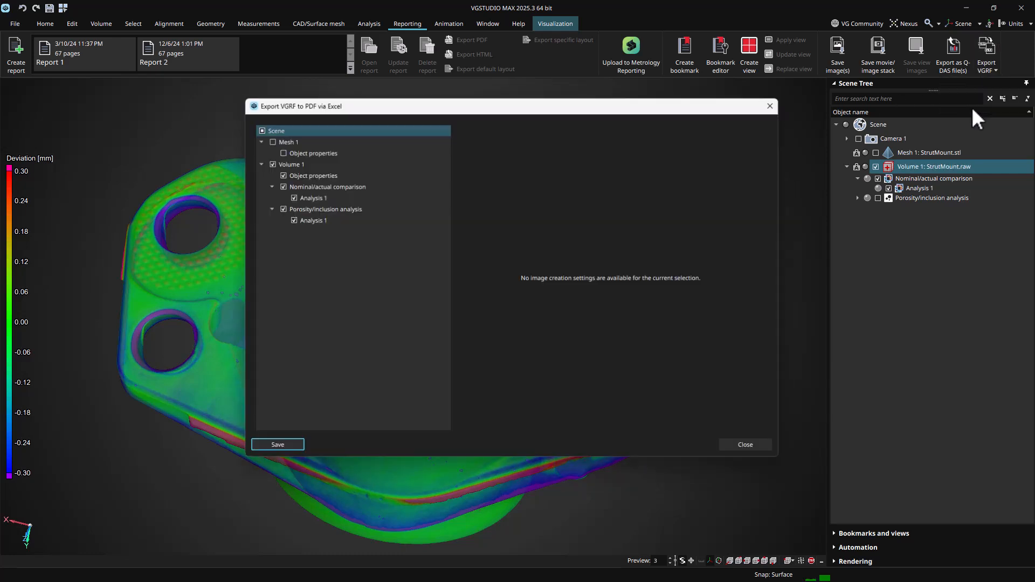
pyautogui.click(308, 151)
pyautogui.click(321, 197)
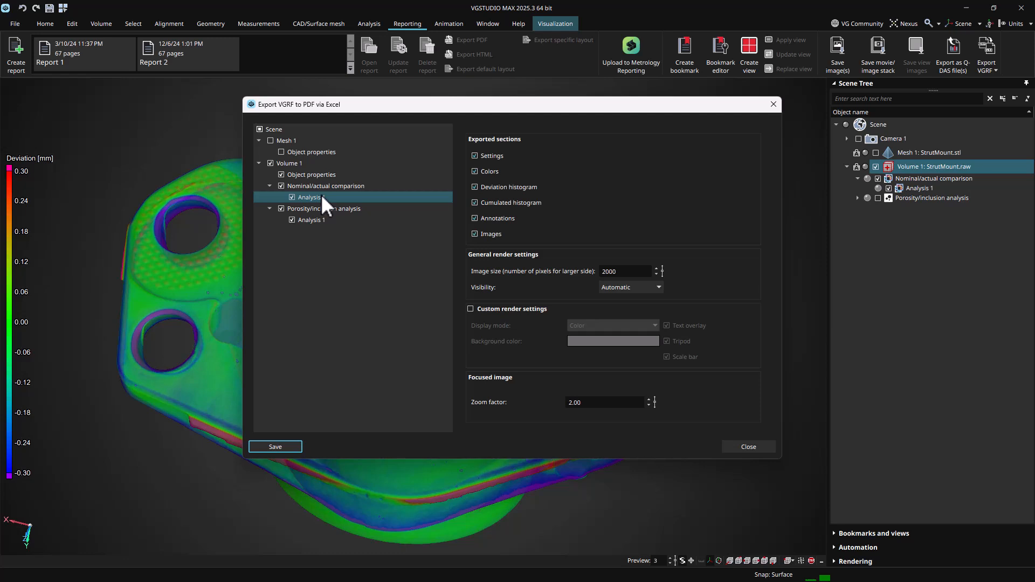
pyautogui.click(322, 219)
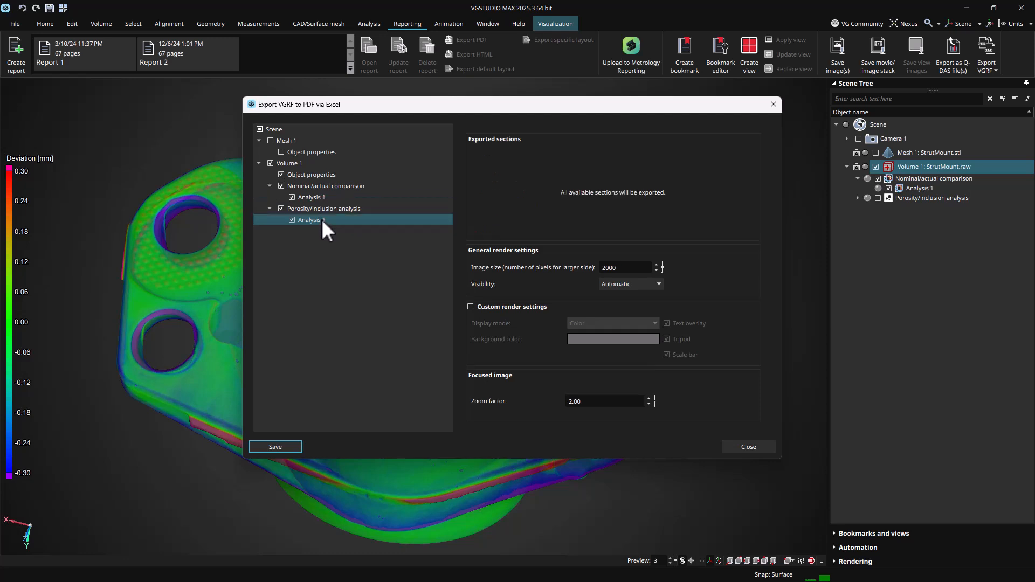
pyautogui.click(774, 105)
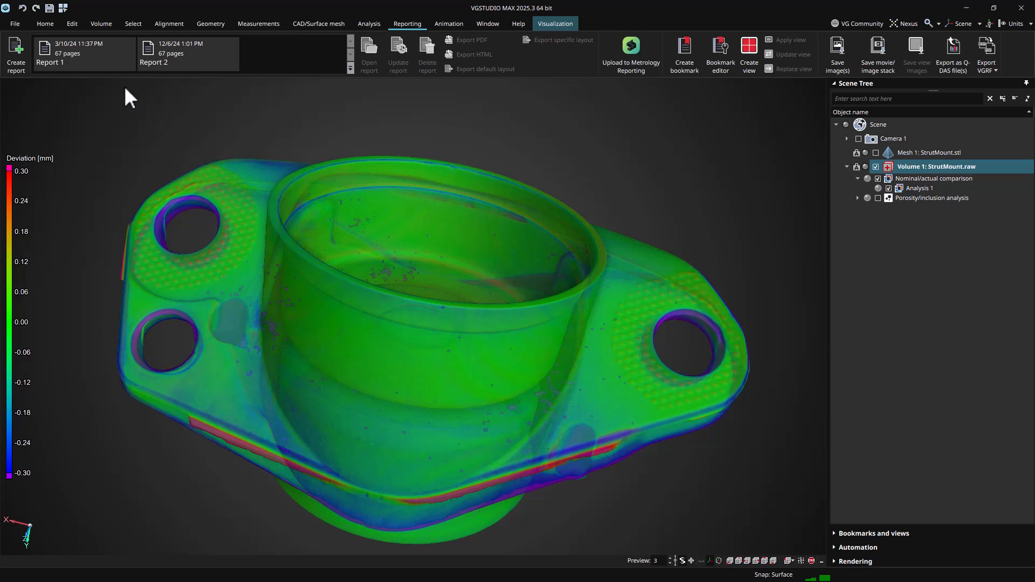
# Select the saved reports Report 1 and Report 2
pyautogui.click(101, 62)
pyautogui.click(147, 61)
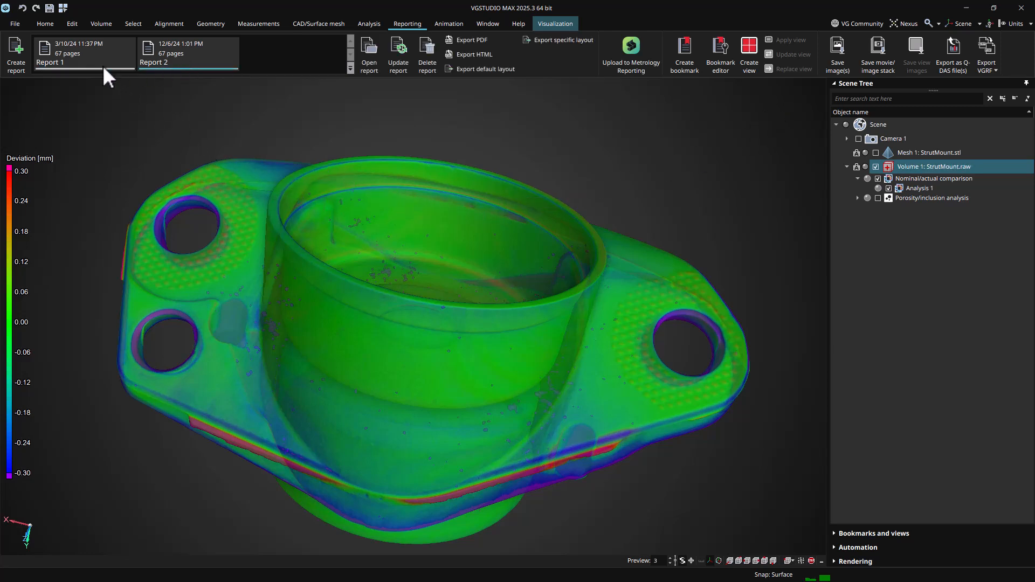